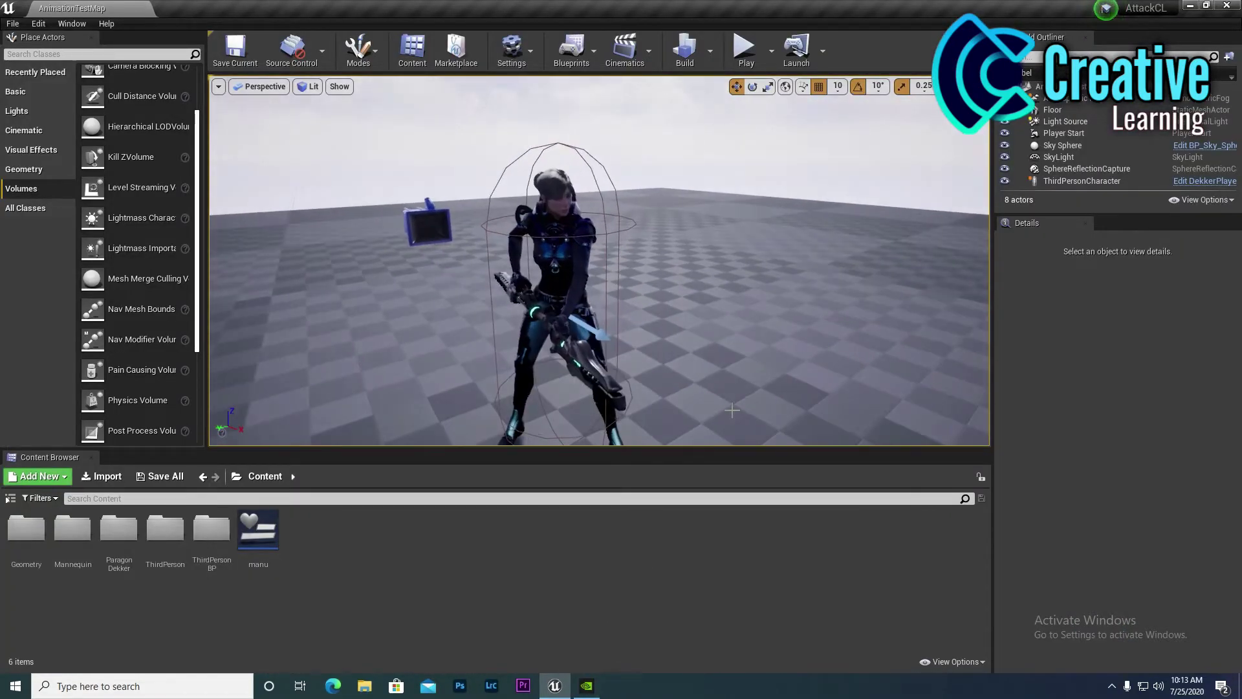
Preview the animating Dekker character full-screen, then restore the full editor layout
key("F11")
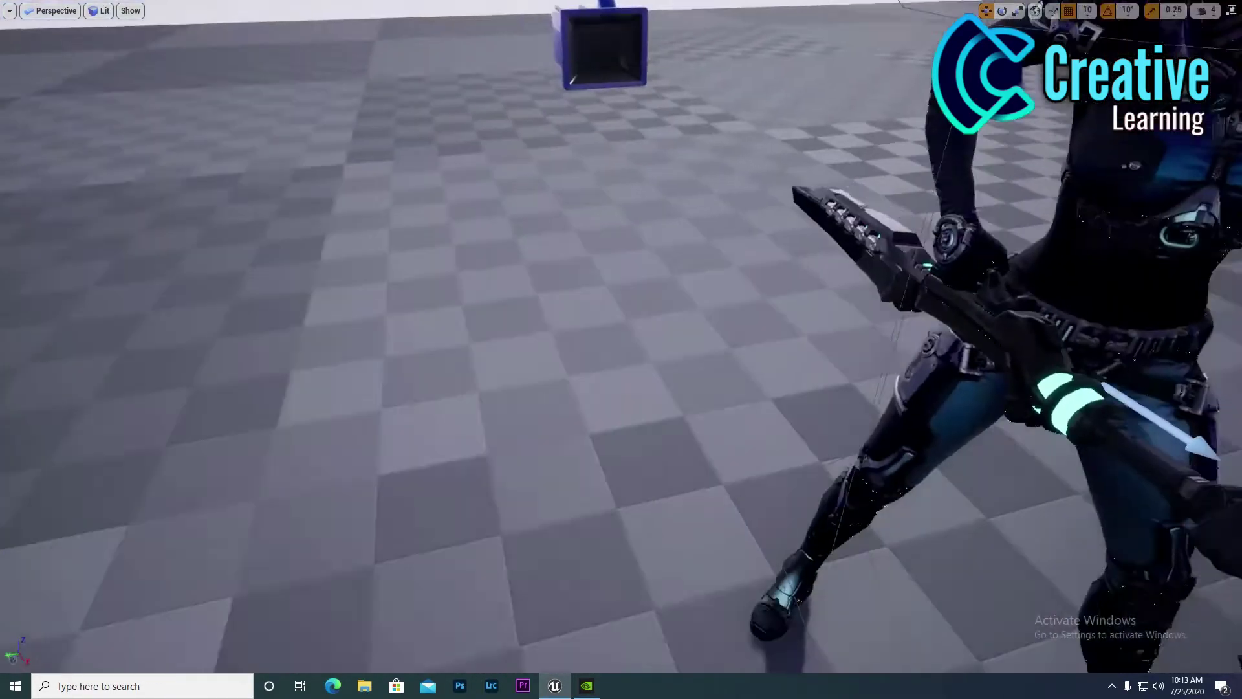
key("F11")
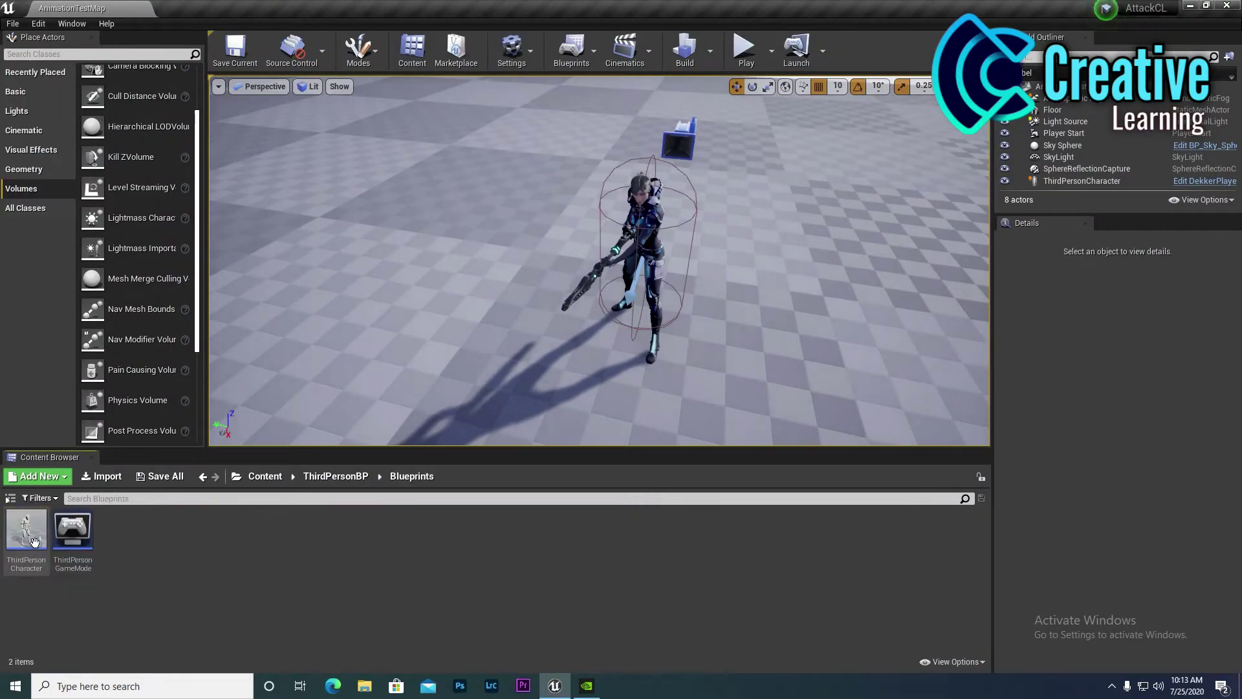
double_click(34, 541)
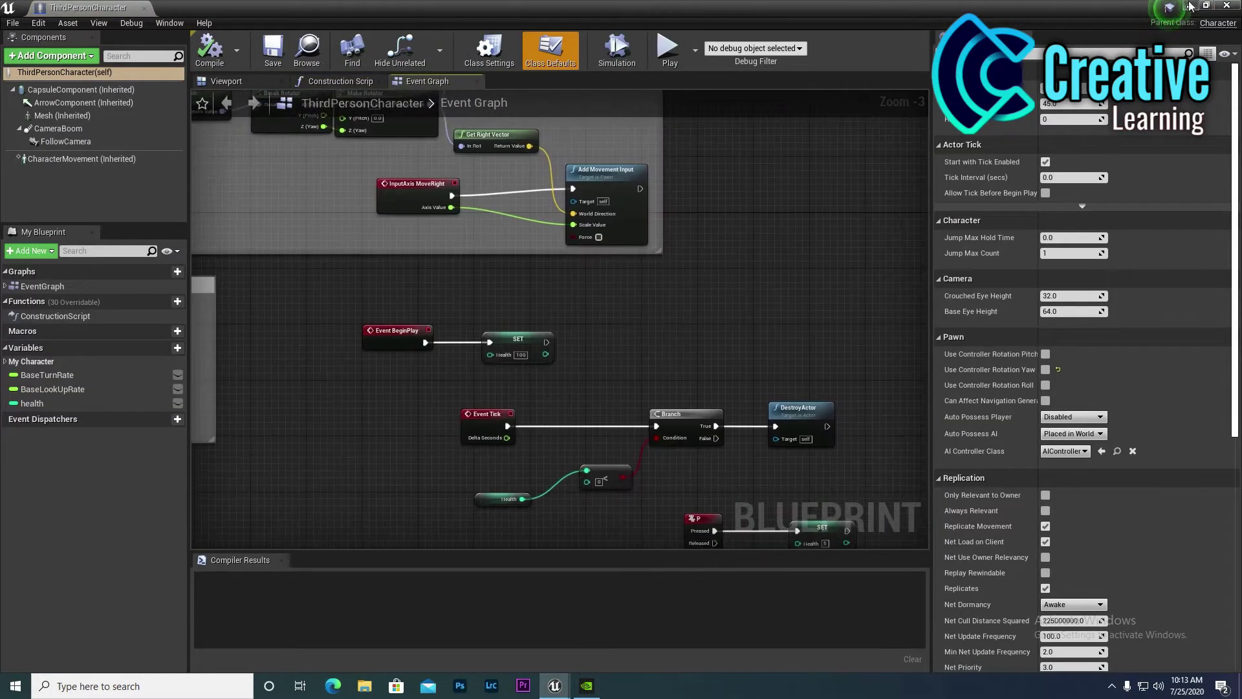
left_click(1191, 6)
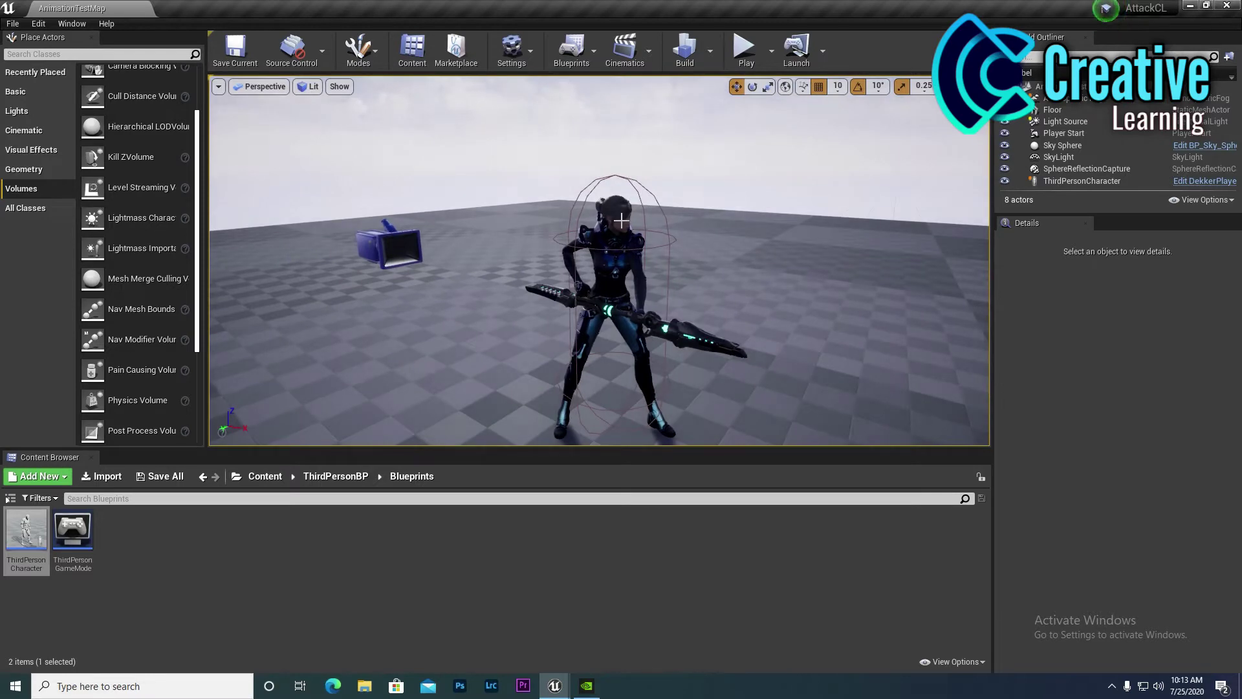
right_click_drag(619, 219, 658, 228)
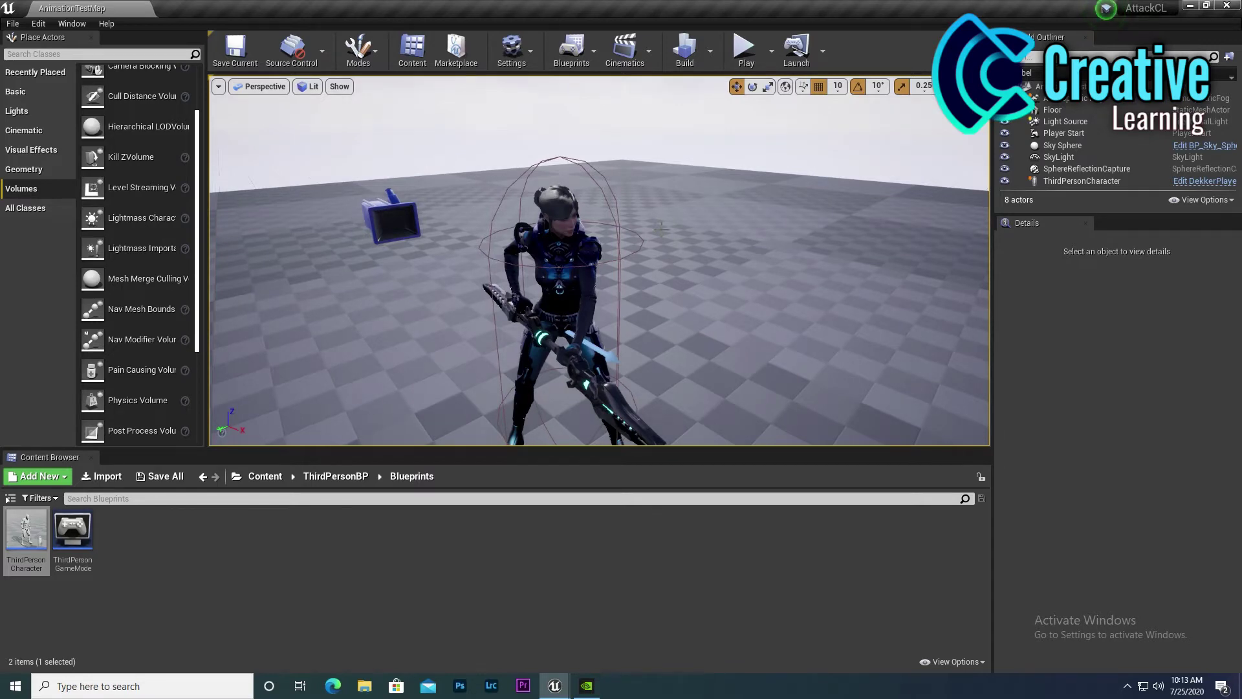
right_click_drag(659, 228, 621, 233)
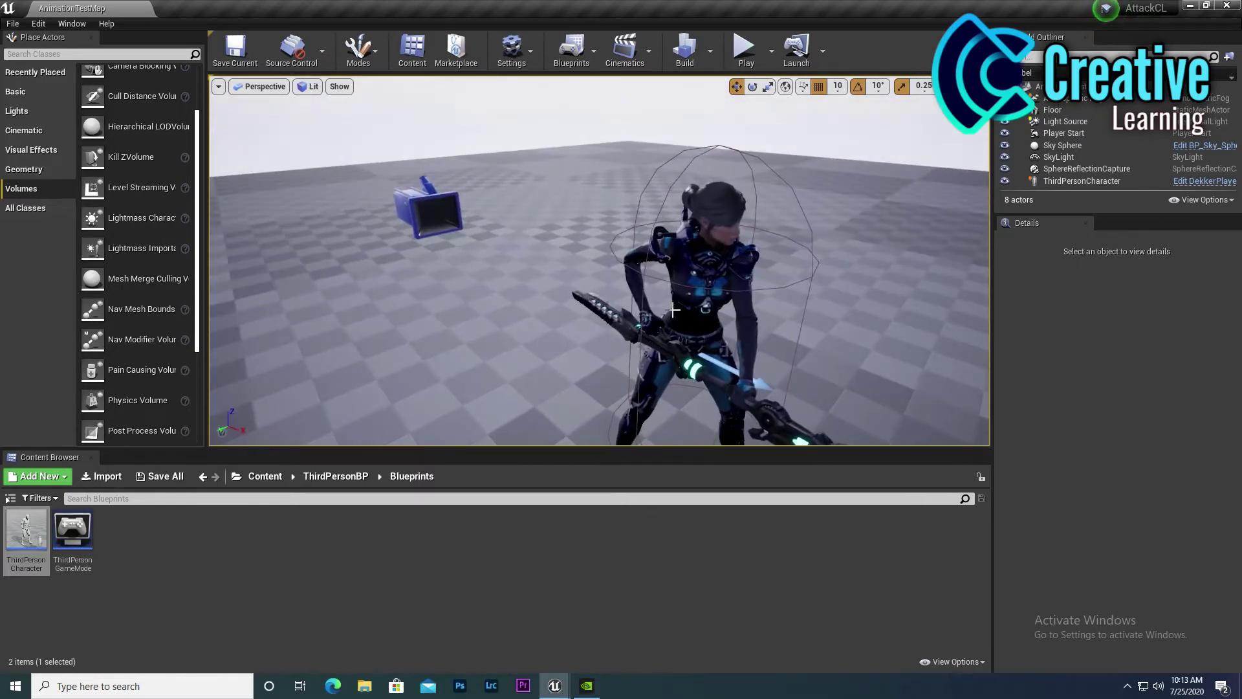
right_click_drag(674, 310, 647, 304)
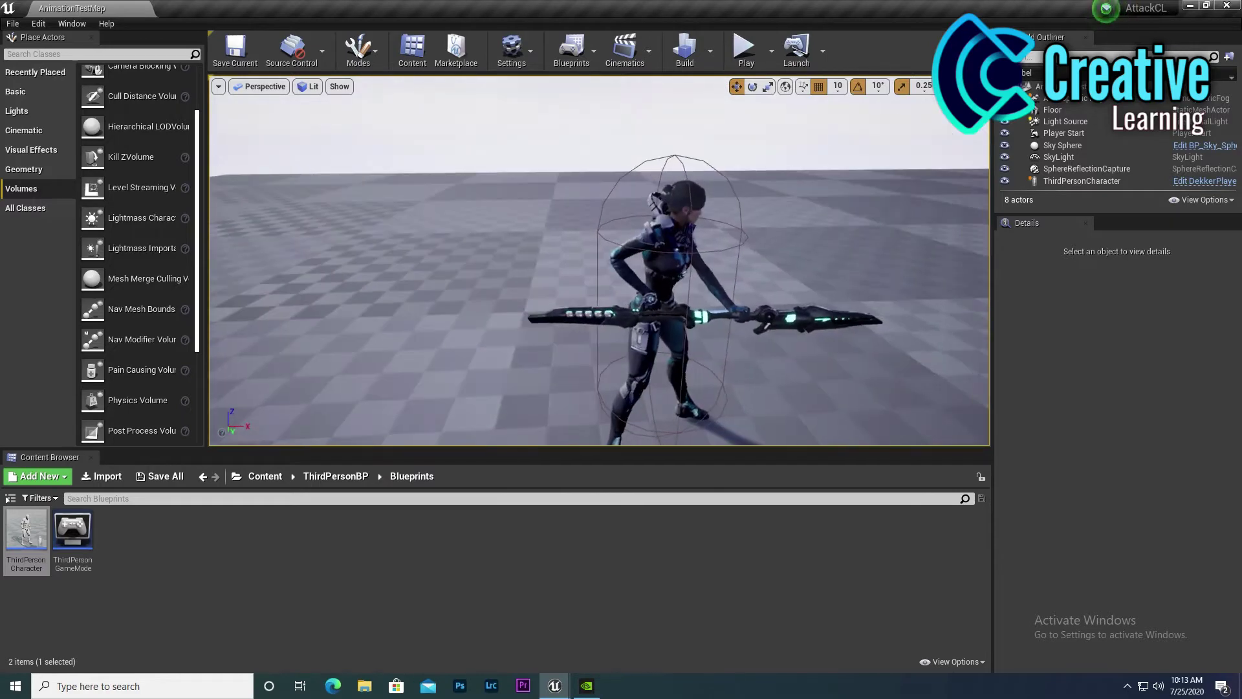
Open ThirdPersonExampleMap, frame the NavMeshBoundsVolume, and fly the view over to the stairs
double_click(46, 539)
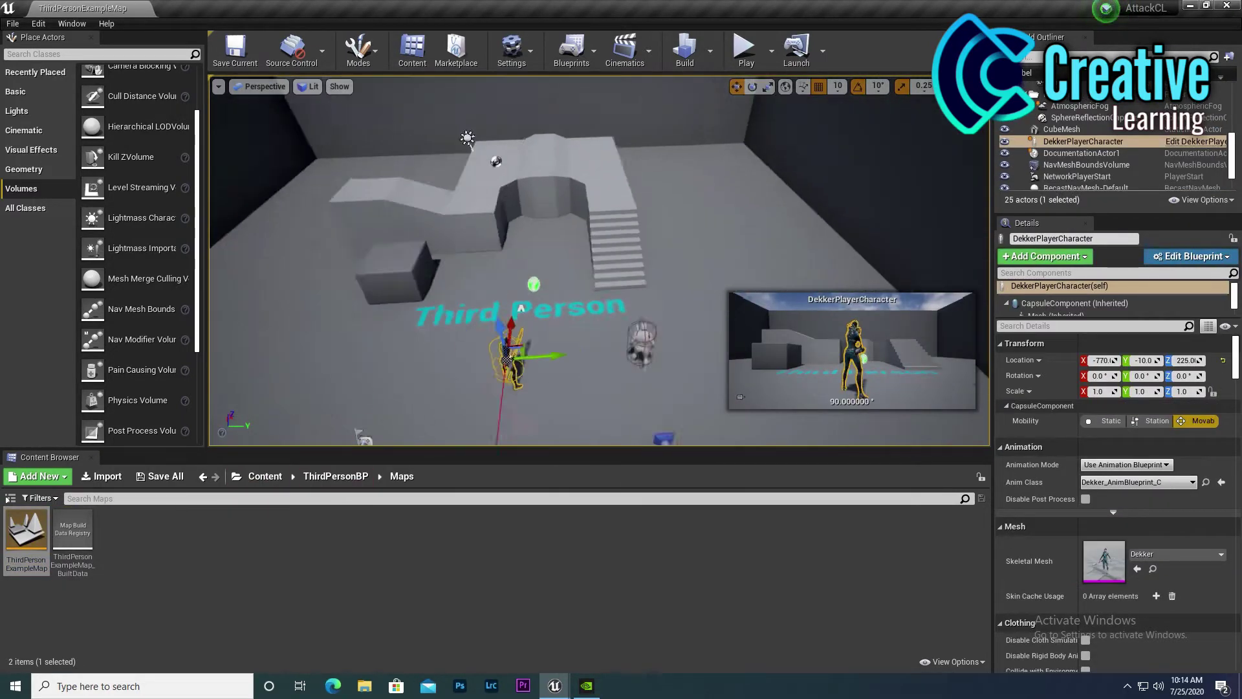
double_click(1078, 164)
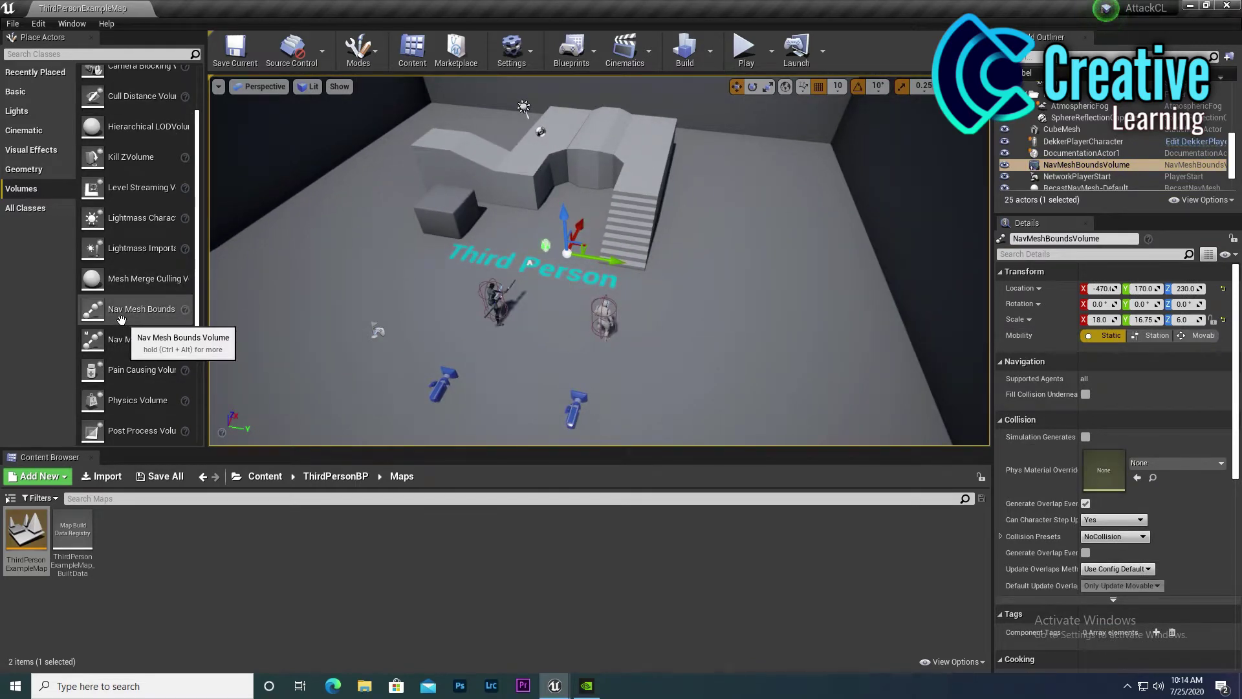
right_click_drag(537, 194, 529, 163)
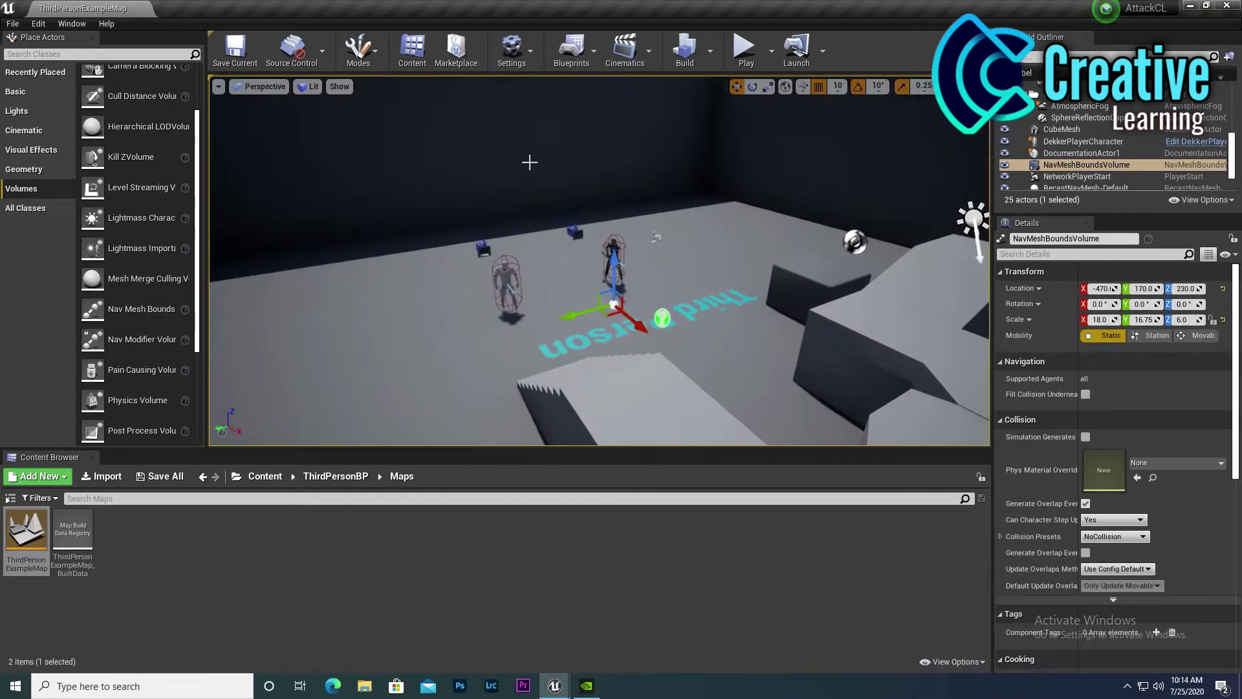
mouse_move(529, 162)
right_mouse_down()
mouse_move(679, 214)
mouse_move(293, 448)
right_mouse_up()
Open the ThirdPersonCharacter blueprint and move the BeginPlay and SET Health nodes up
double_click(26, 527)
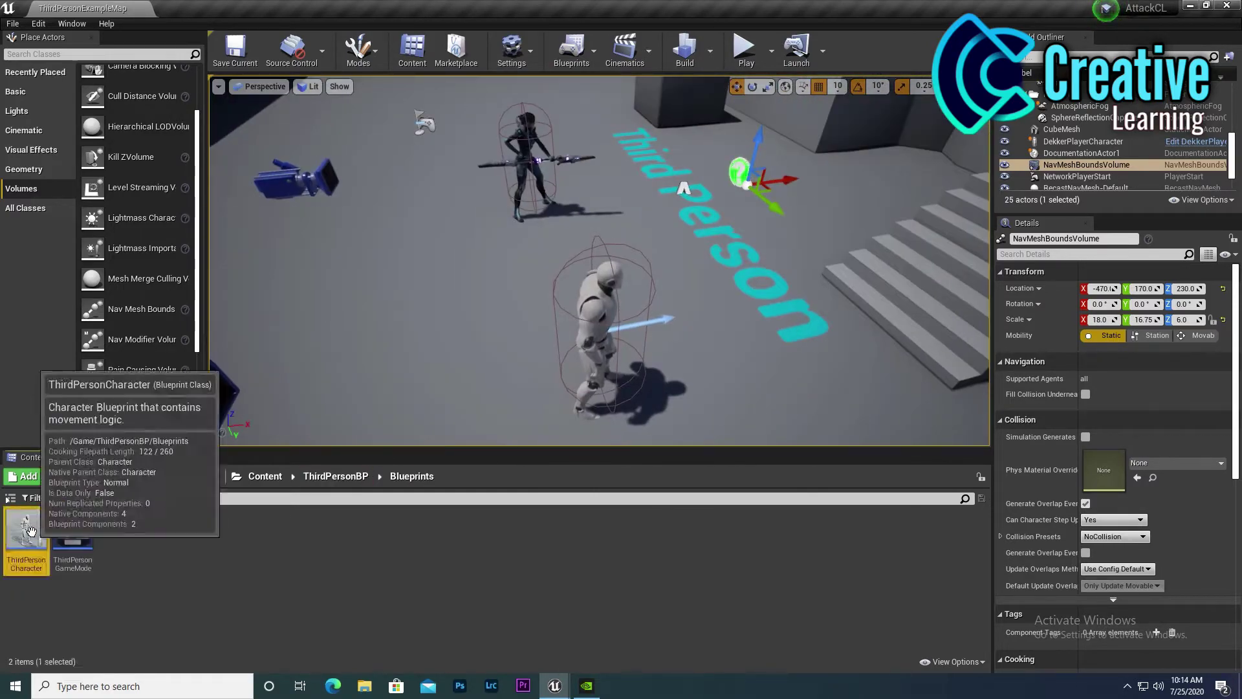
double_click(26, 528)
left_click(585, 360, "shift")
left_click_drag(586, 360, 586, 333)
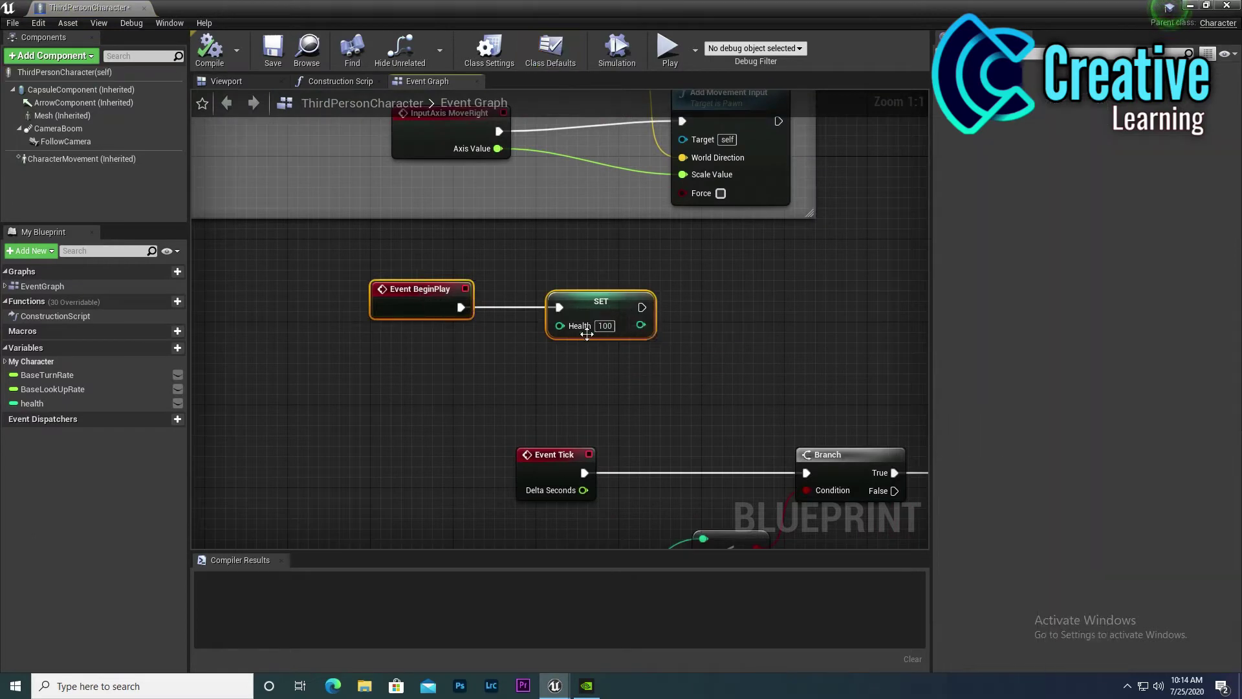
right_click_drag(328, 231, 304, 233)
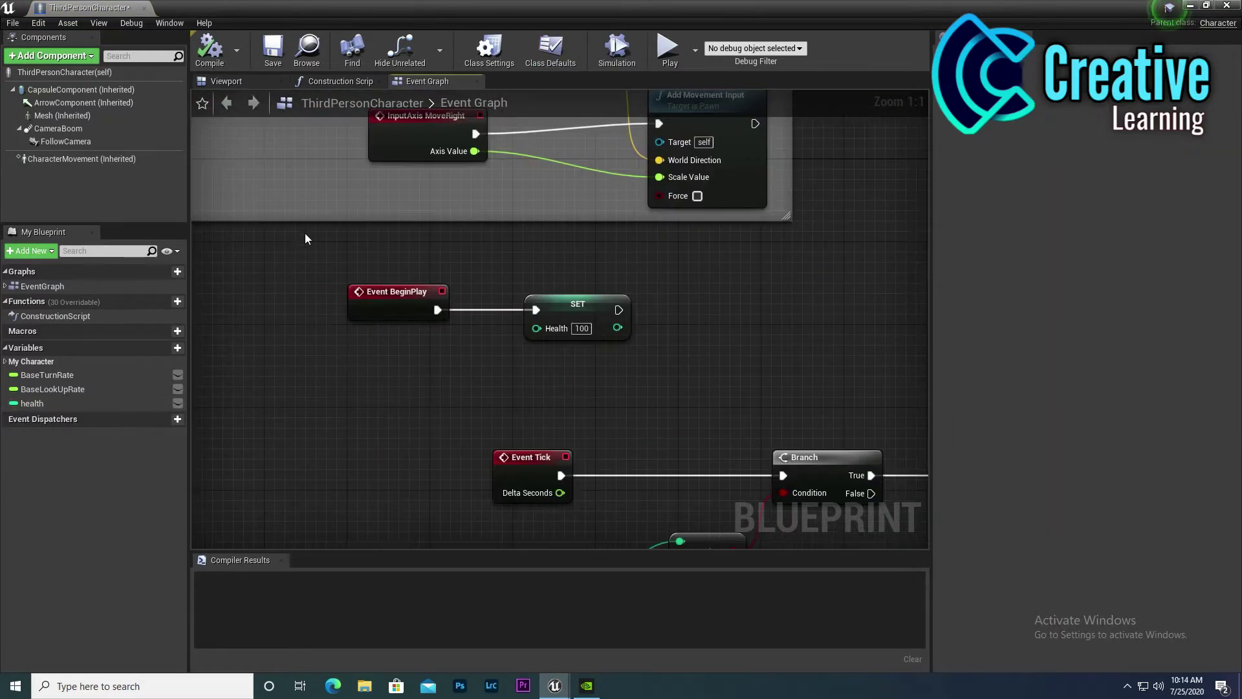
right_click_drag(596, 335, 388, 115)
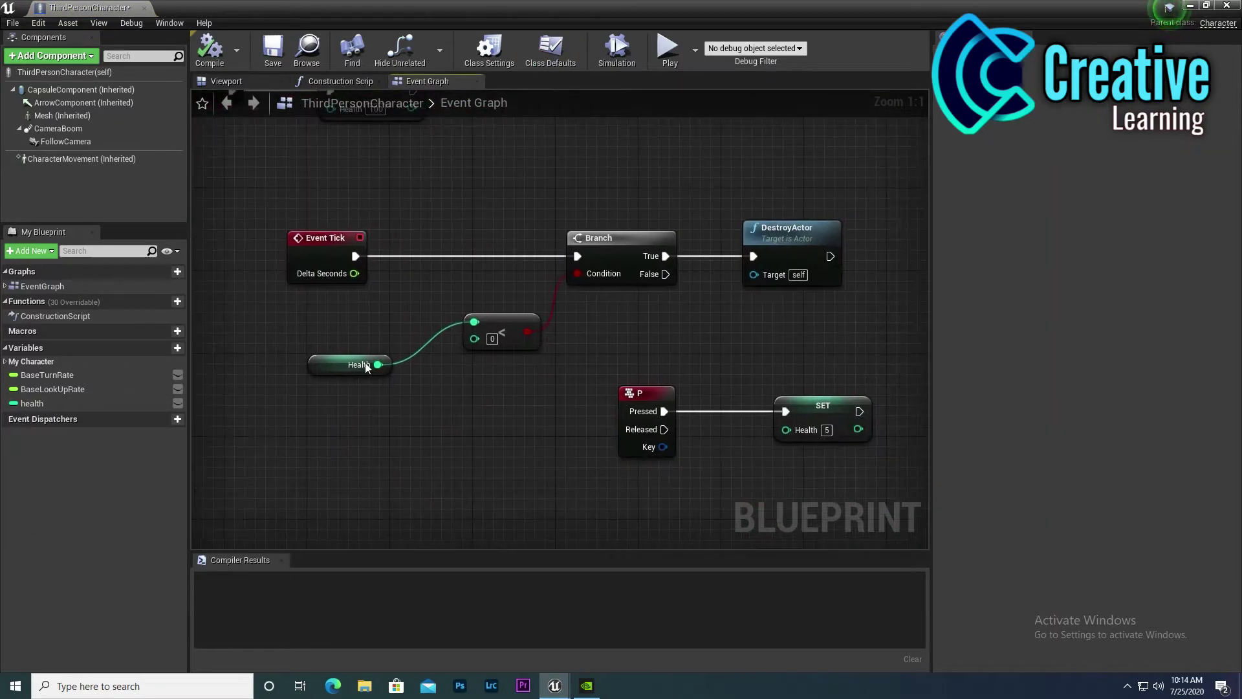
Reposition the P key event and SET Health 5 nodes, then close the blueprint editor
left_click(366, 354)
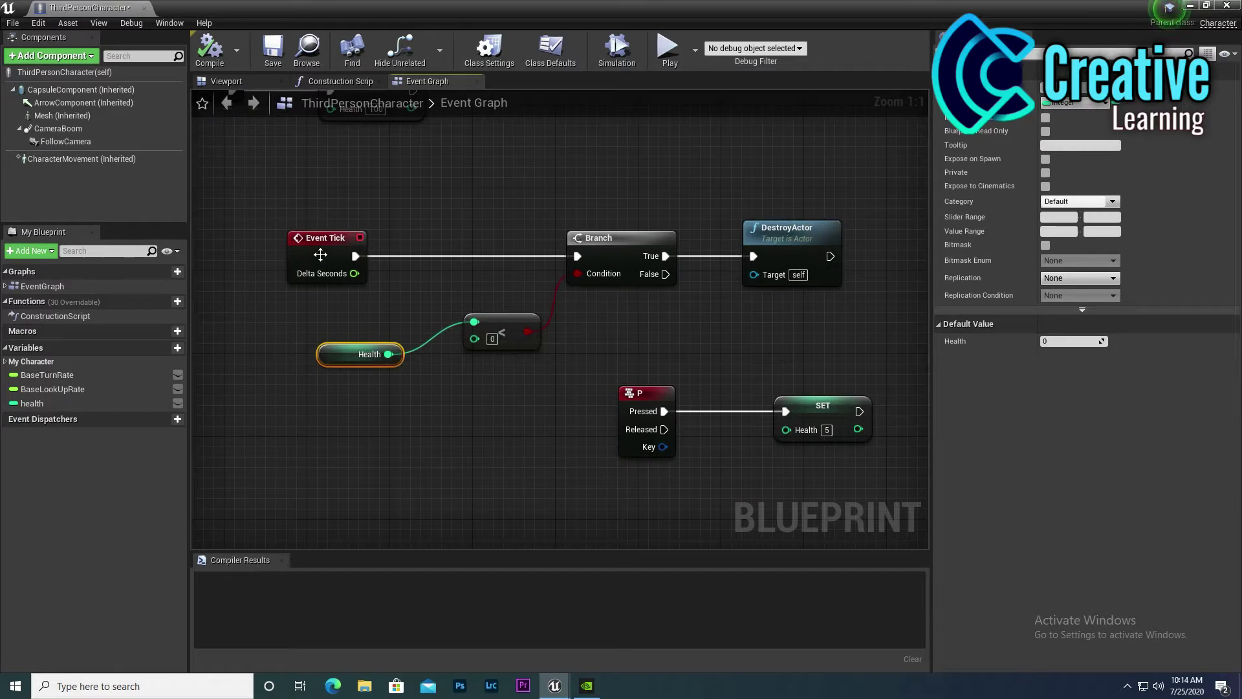
right_click_drag(320, 254, 384, 397)
mouse_move(561, 480)
right_mouse_down()
mouse_move(582, 402)
mouse_move(566, 347)
mouse_move(508, 284)
right_mouse_up()
left_click(569, 411)
left_click_drag(391, 339, 416, 350)
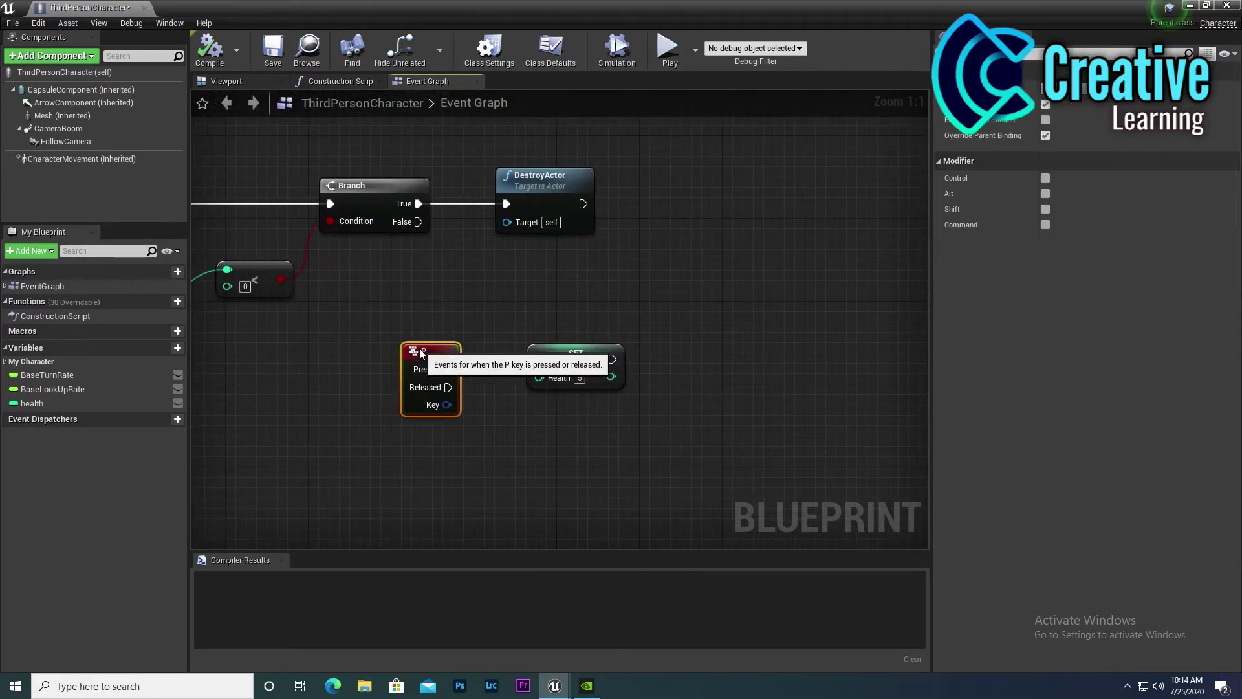
right_click_drag(416, 351, 597, 495)
right_click_drag(826, 525, 631, 353)
left_click_drag(584, 340, 604, 351)
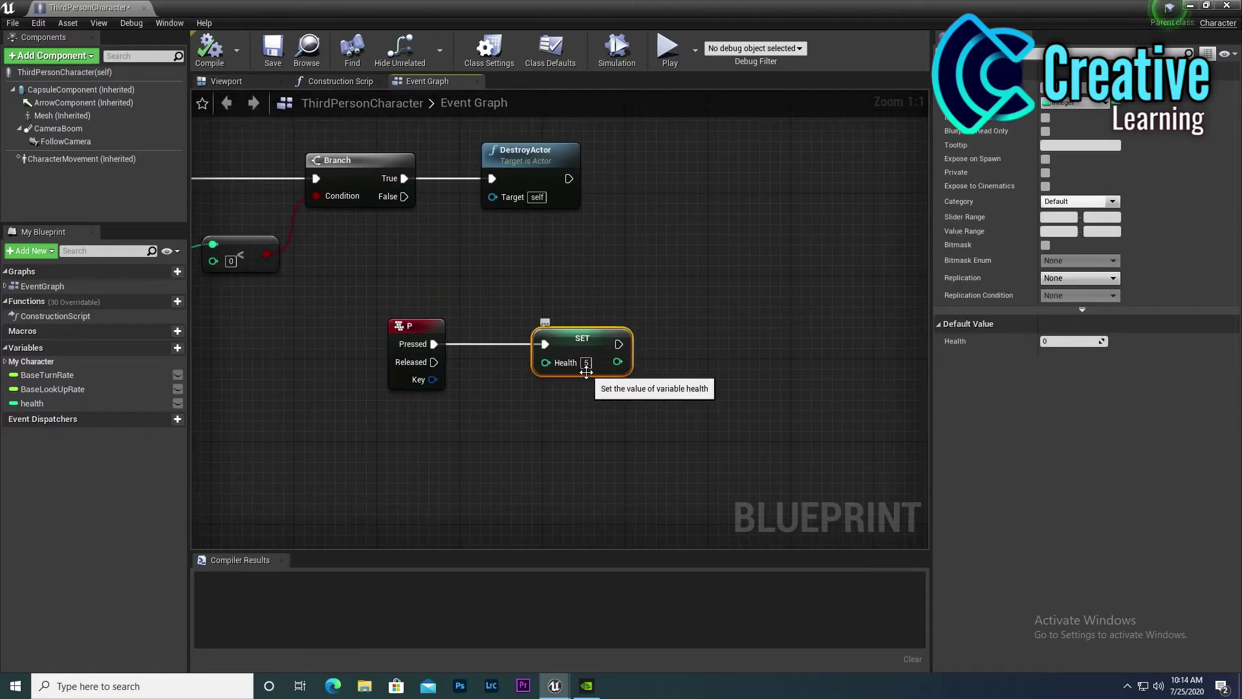
left_click(1232, 5)
Move the 100 health value right in the manu widget and open the Level Blueprint
double_click(260, 538)
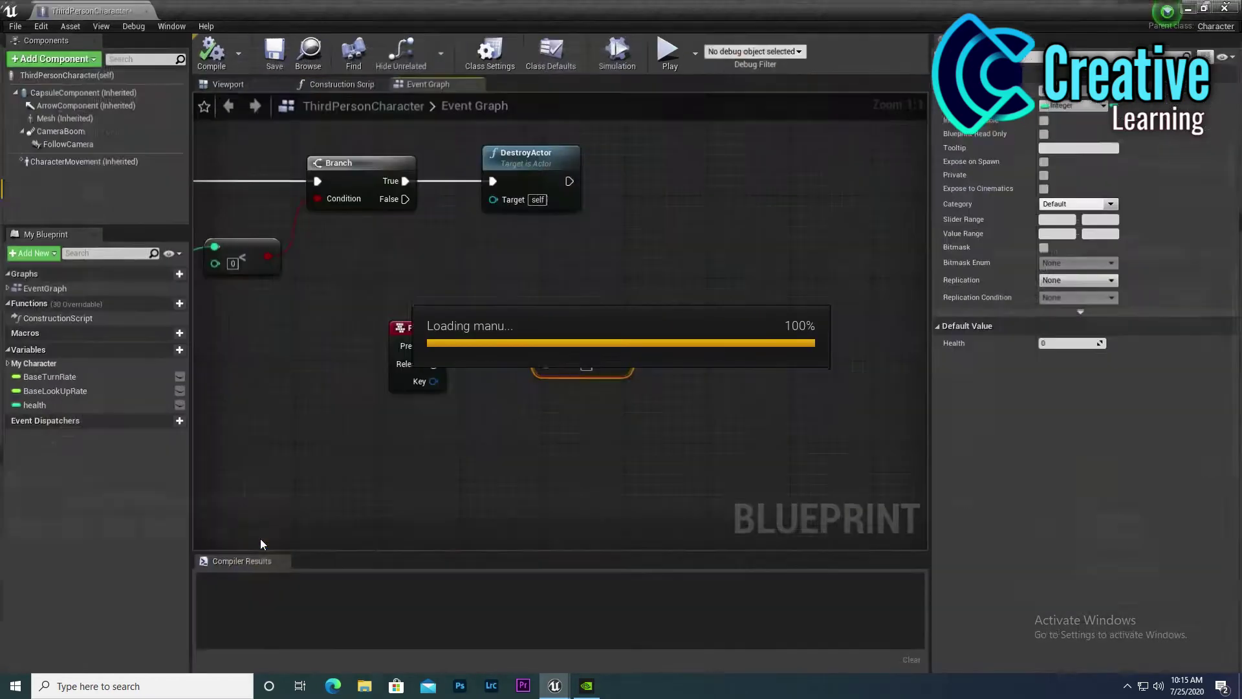
left_click_drag(567, 319, 587, 323)
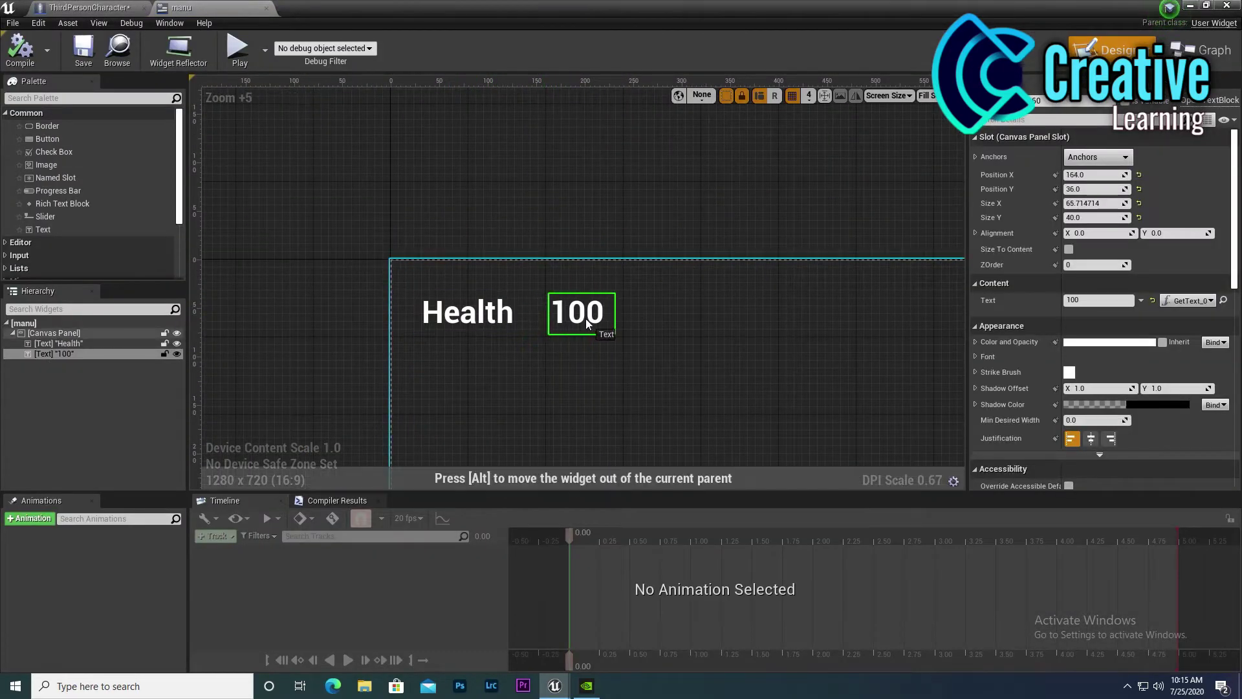
key("alt+Tab")
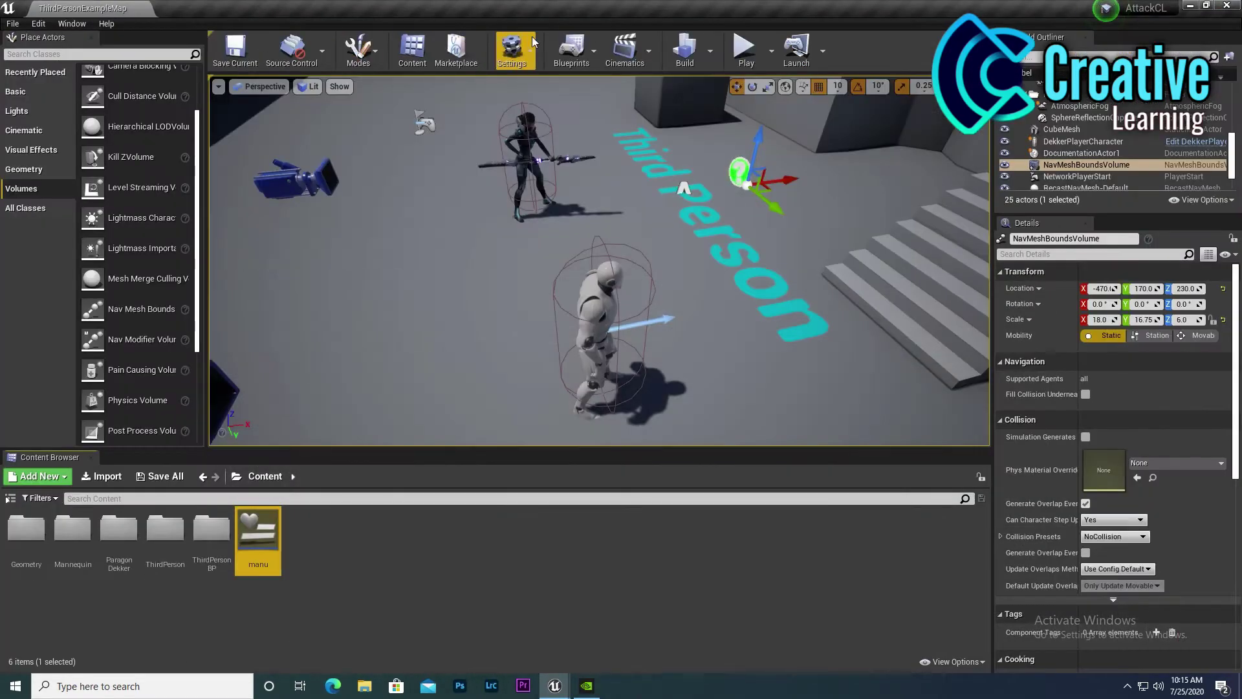
left_click(571, 51)
left_click(609, 147)
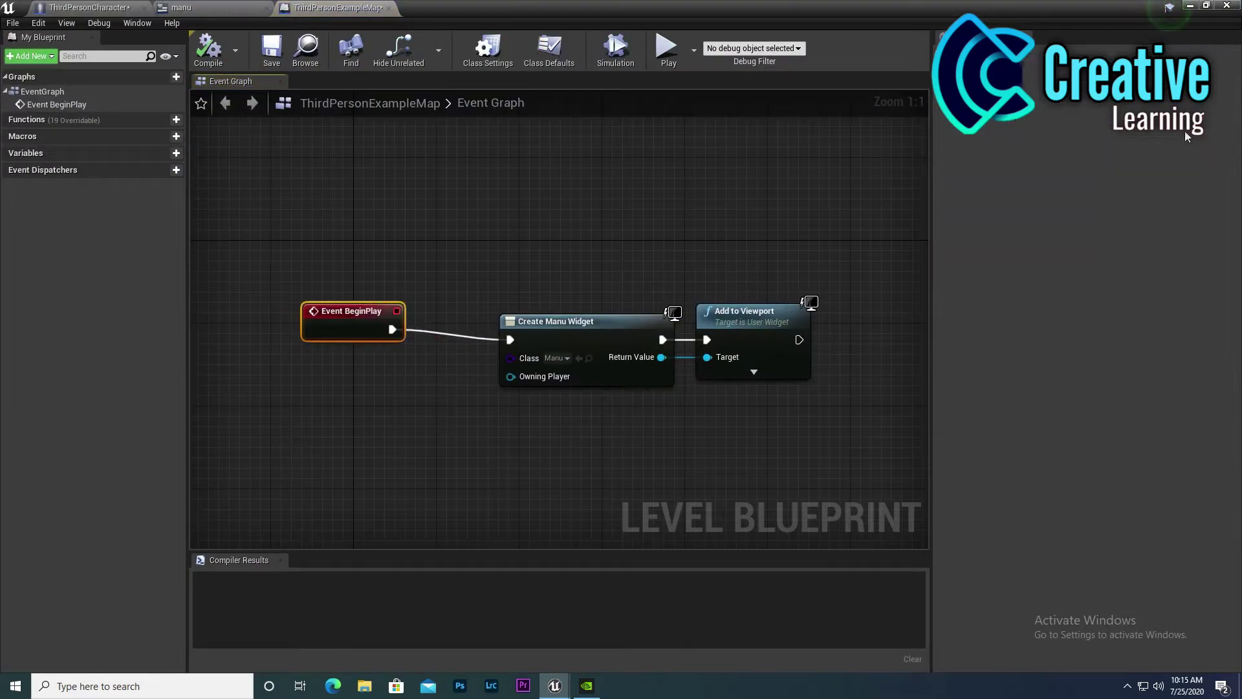
Play-test the level, dropping the Health HUD from 100 to 5, then stop playing
key("alt+Tab")
key("alt+p")
key("F11")
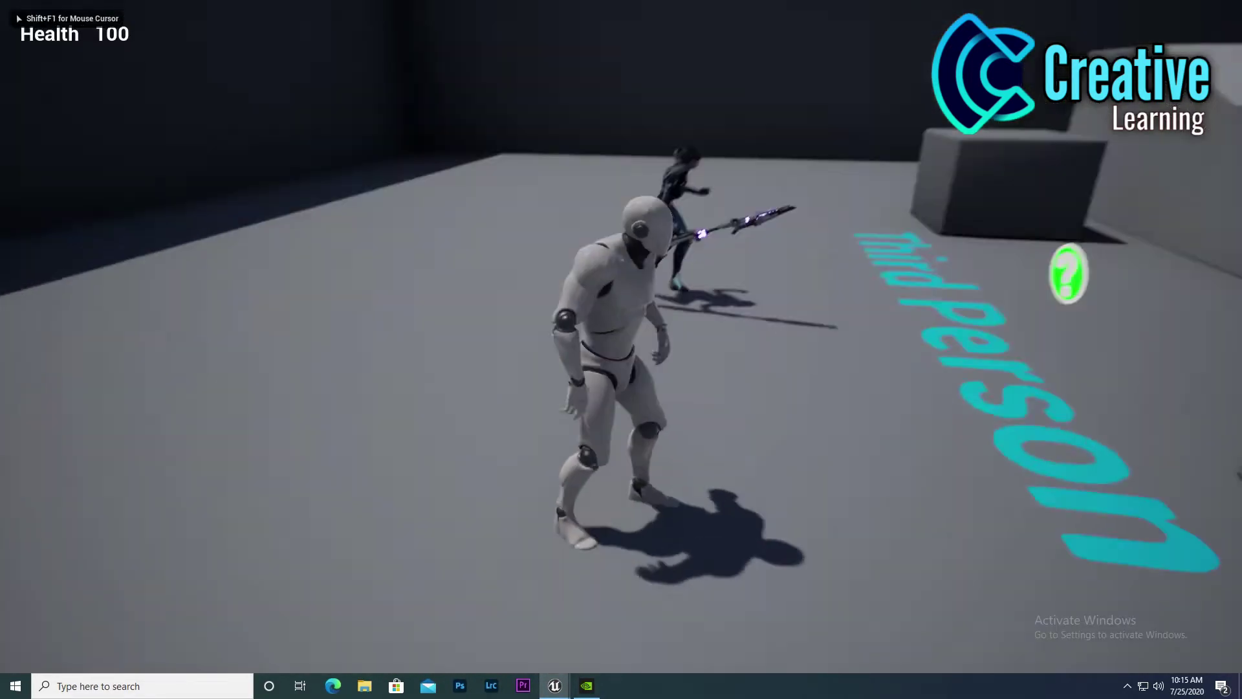
key("w")
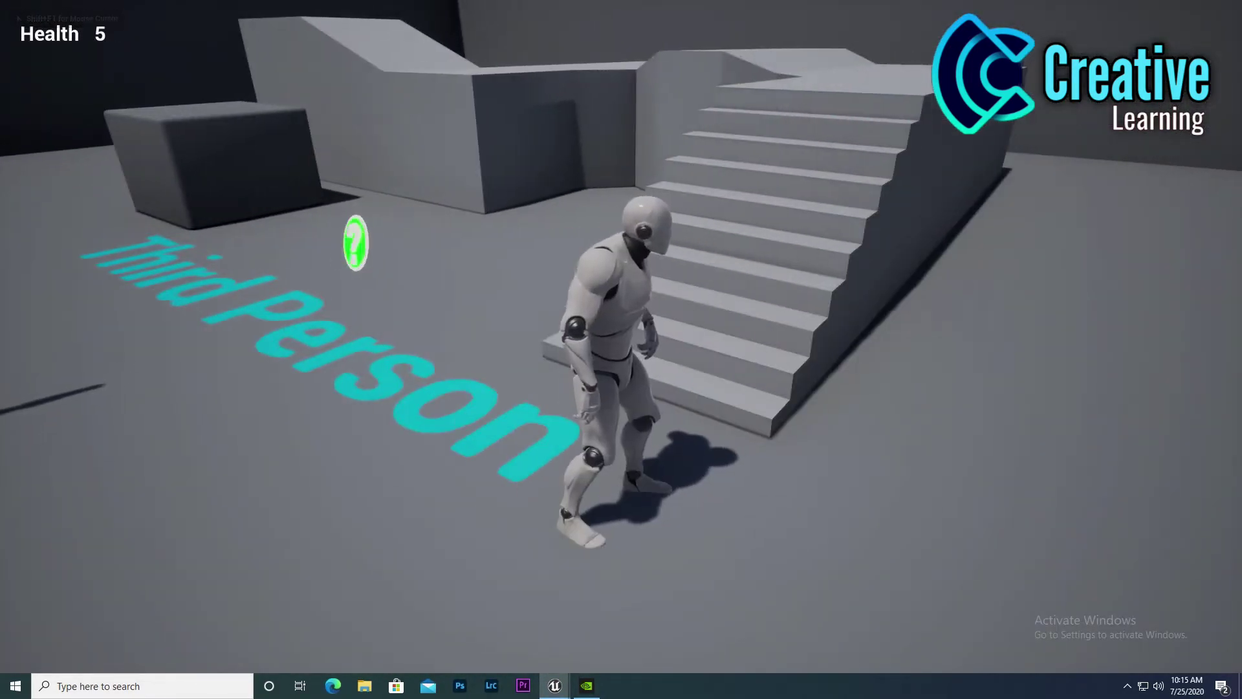
key("Escape")
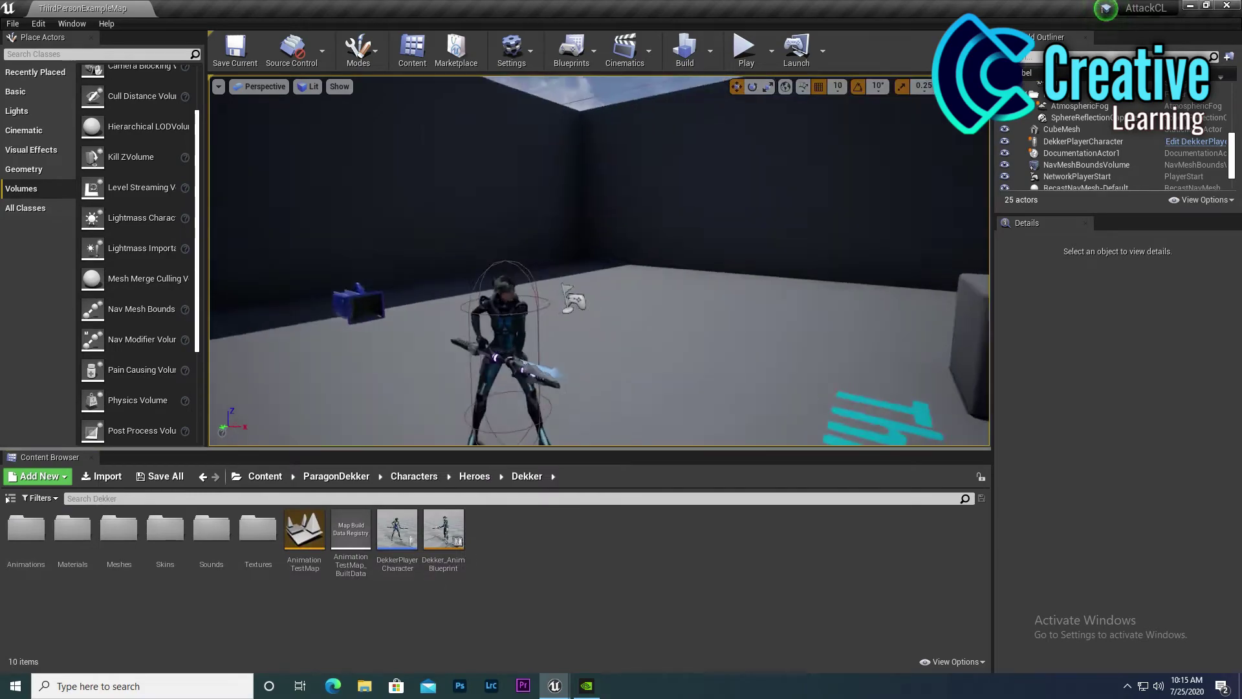
Add a Box collision component to the DekkerPlayerCharacter blueprint and view it in the viewport
double_click(397, 531)
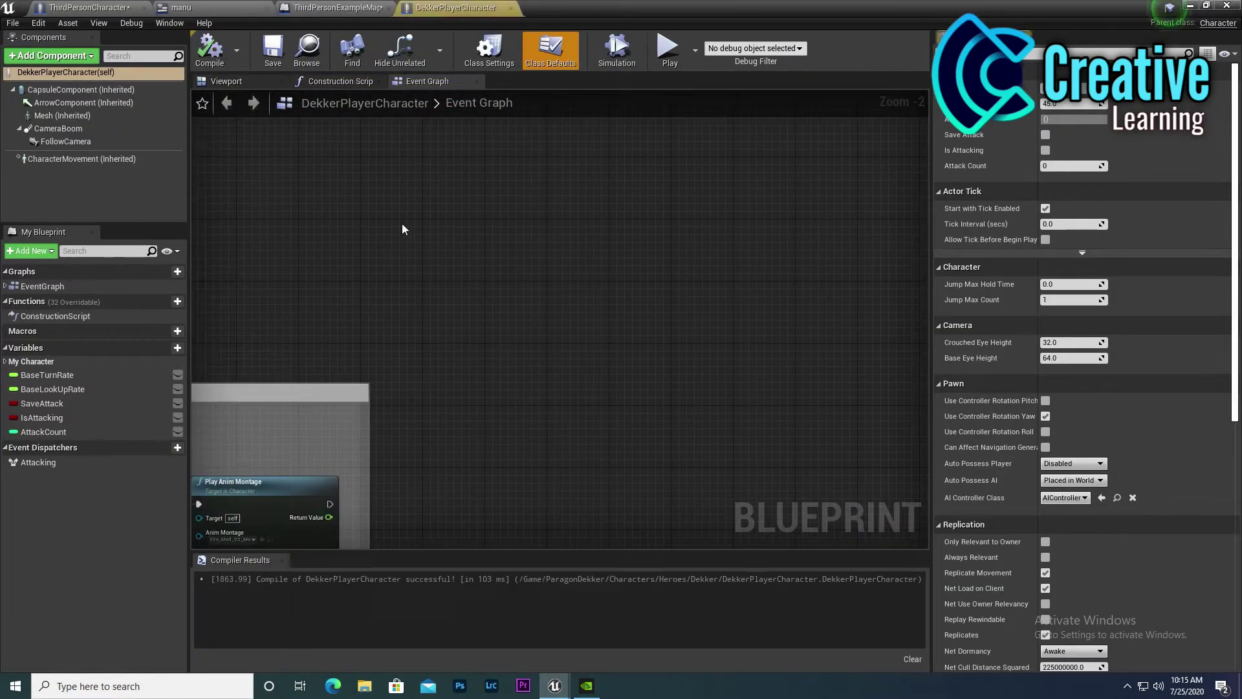
left_click(250, 86)
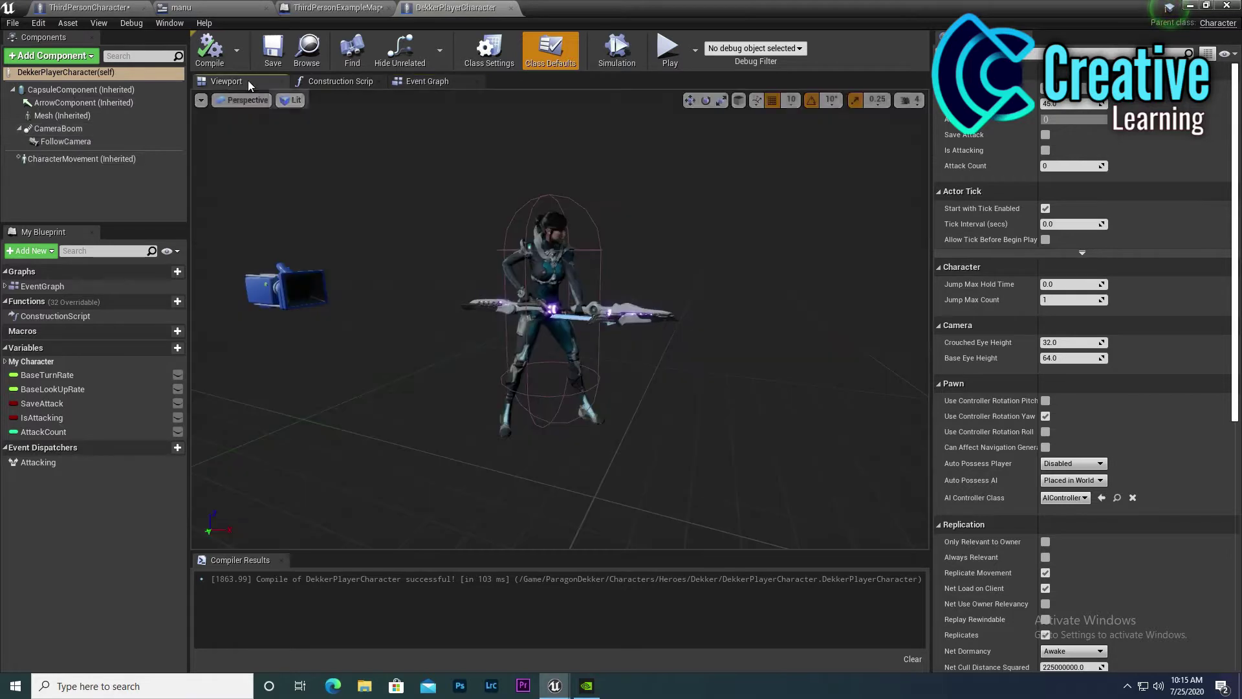
left_click(62, 54)
type("box")
left_click(72, 102)
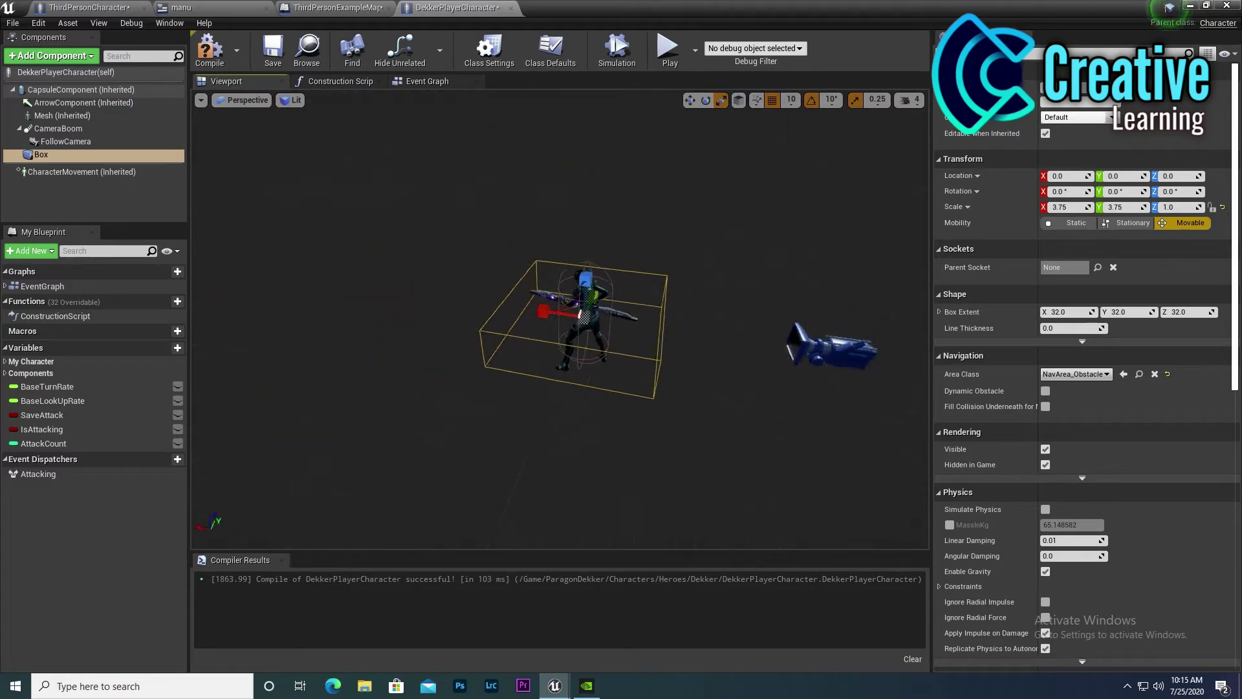
left_click_drag(590, 257, 590, 258)
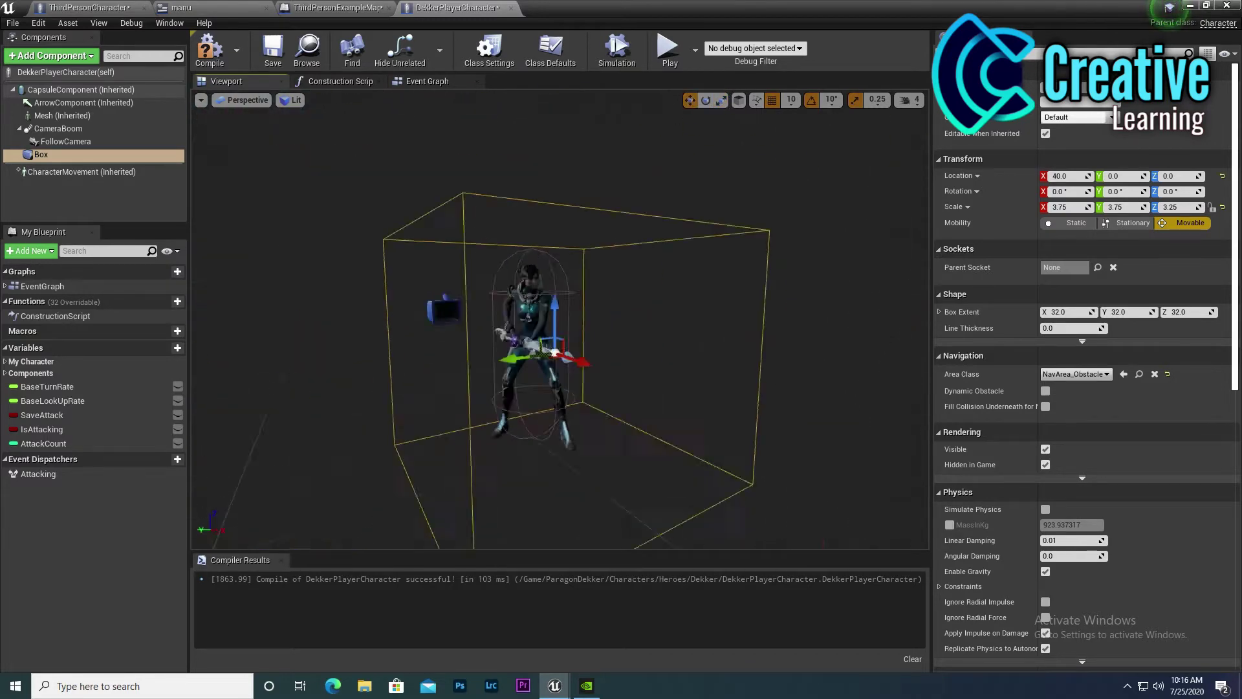
left_click_drag(625, 325, 676, 298)
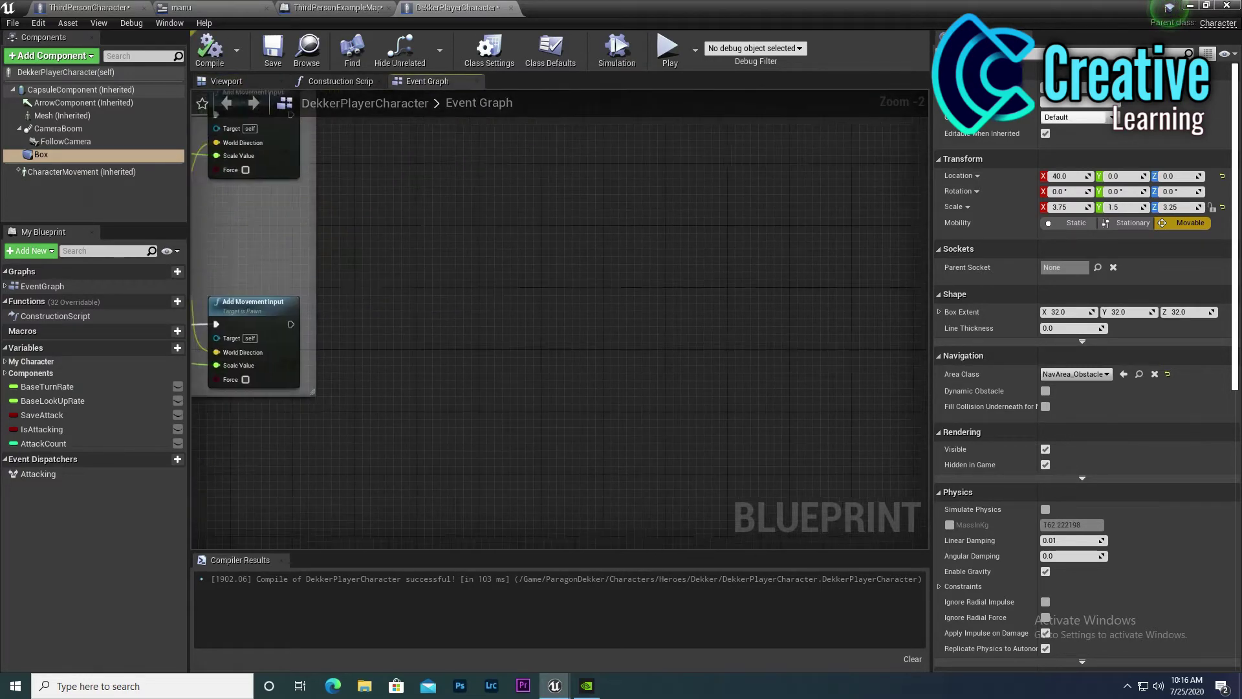
Add On Component Begin Overlap and End Overlap events for the Box
right_click(352, 170)
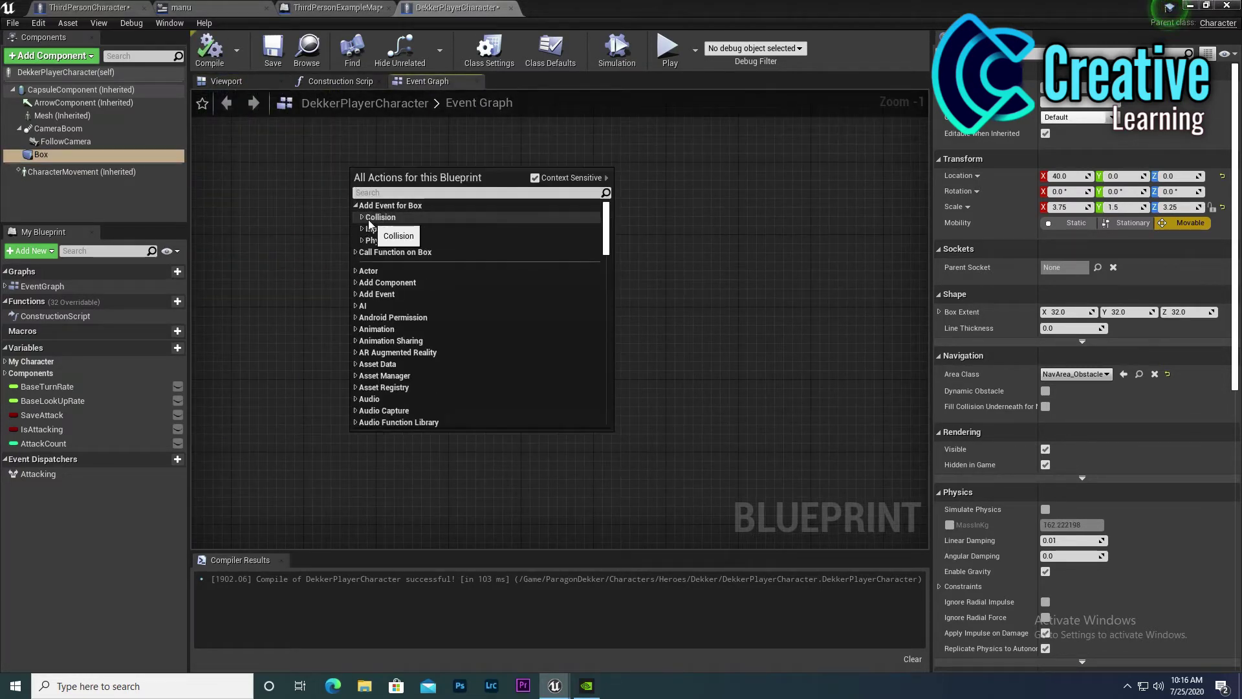
left_click(400, 231)
right_click(463, 344)
left_click(199, 253)
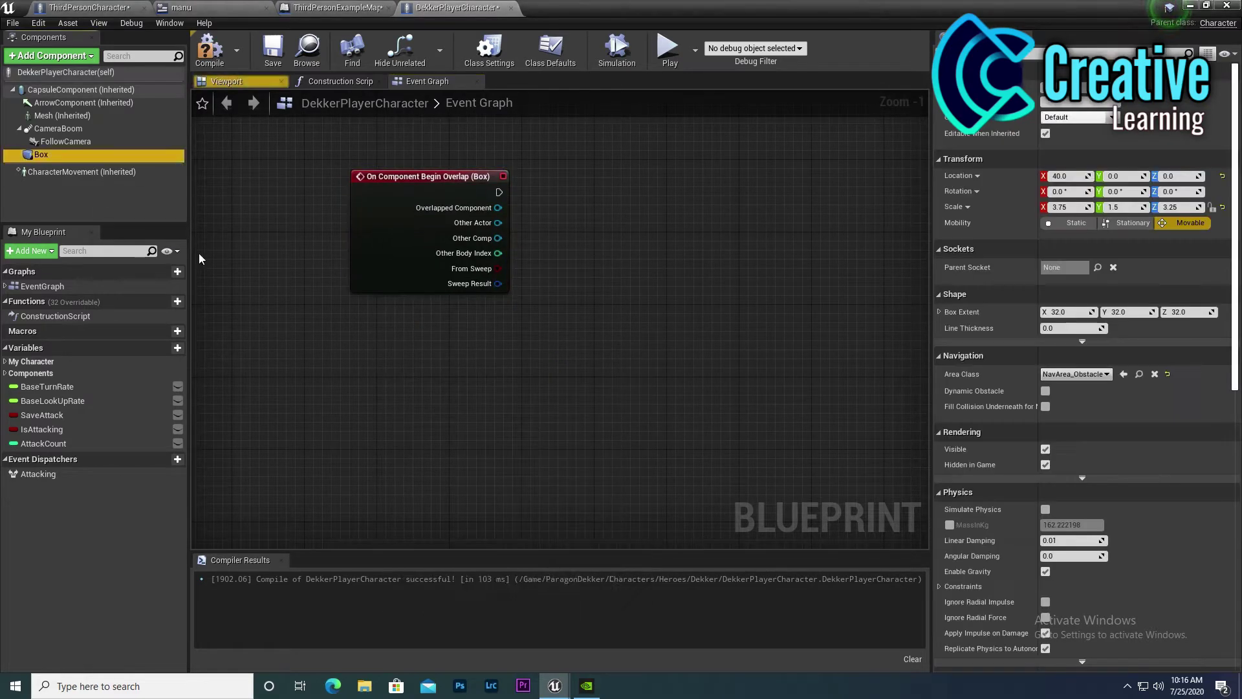
right_click(355, 359)
left_click(365, 402)
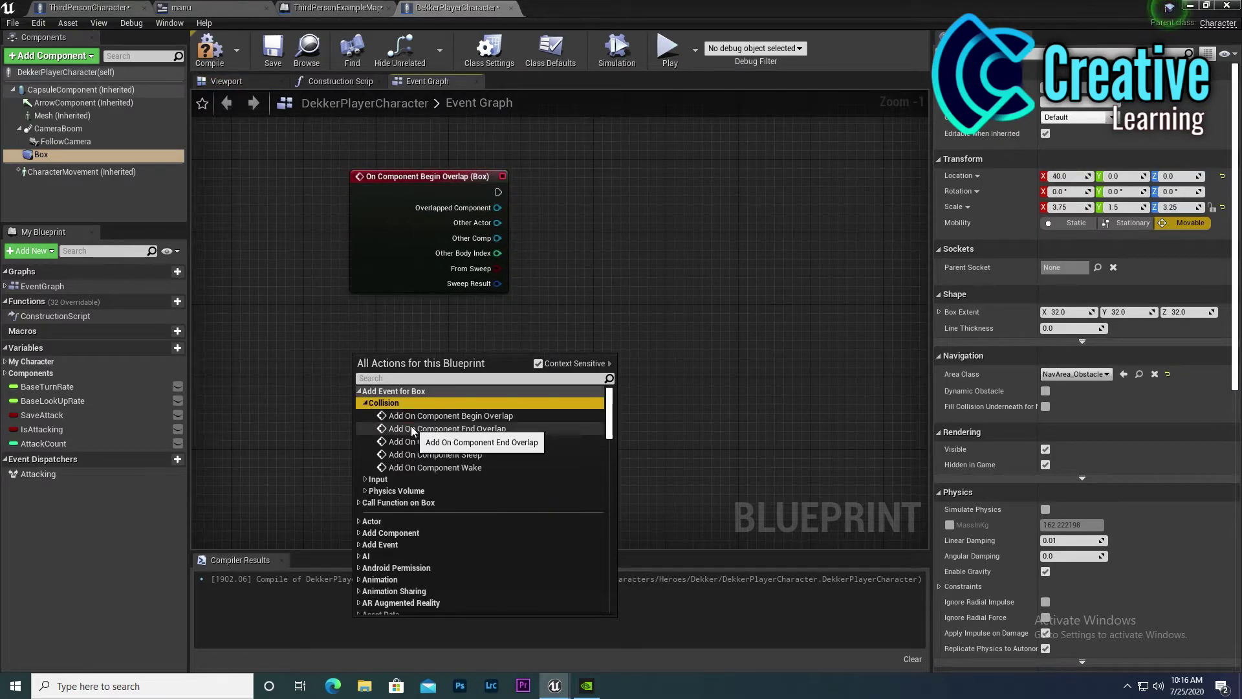
left_click(401, 427)
scroll(554, 391, "up", 1)
right_click_drag(554, 391, 399, 410)
Add a Cast To ThirdPersonCharacter node, replacing a misplaced one
right_click(482, 213)
type("cast to third")
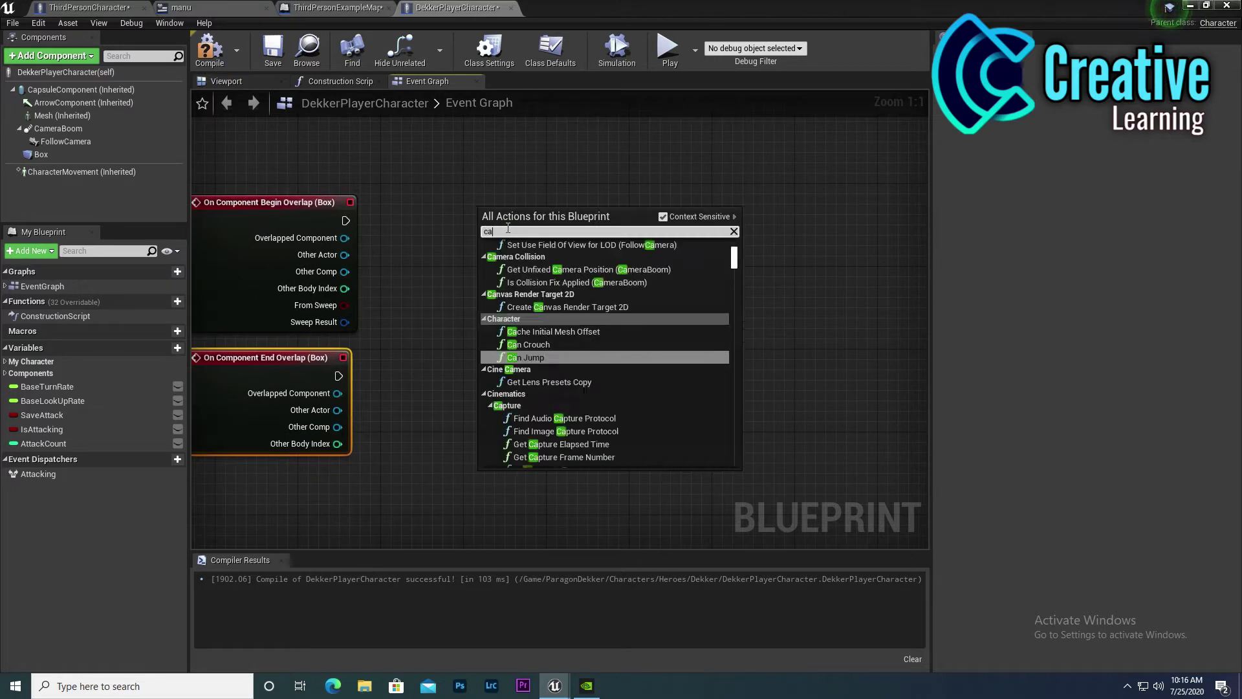
left_click(632, 308)
right_click(615, 216)
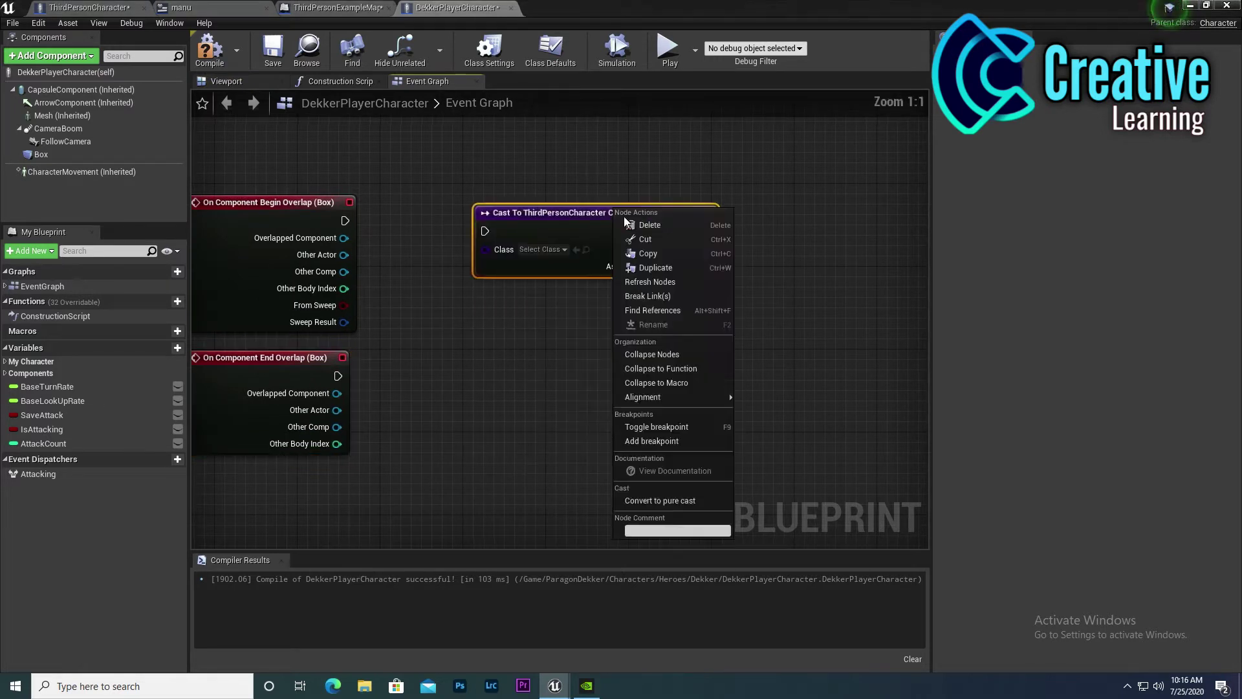
left_click(640, 224)
right_click_drag(546, 228, 522, 227)
right_click(522, 228)
type("thir d")
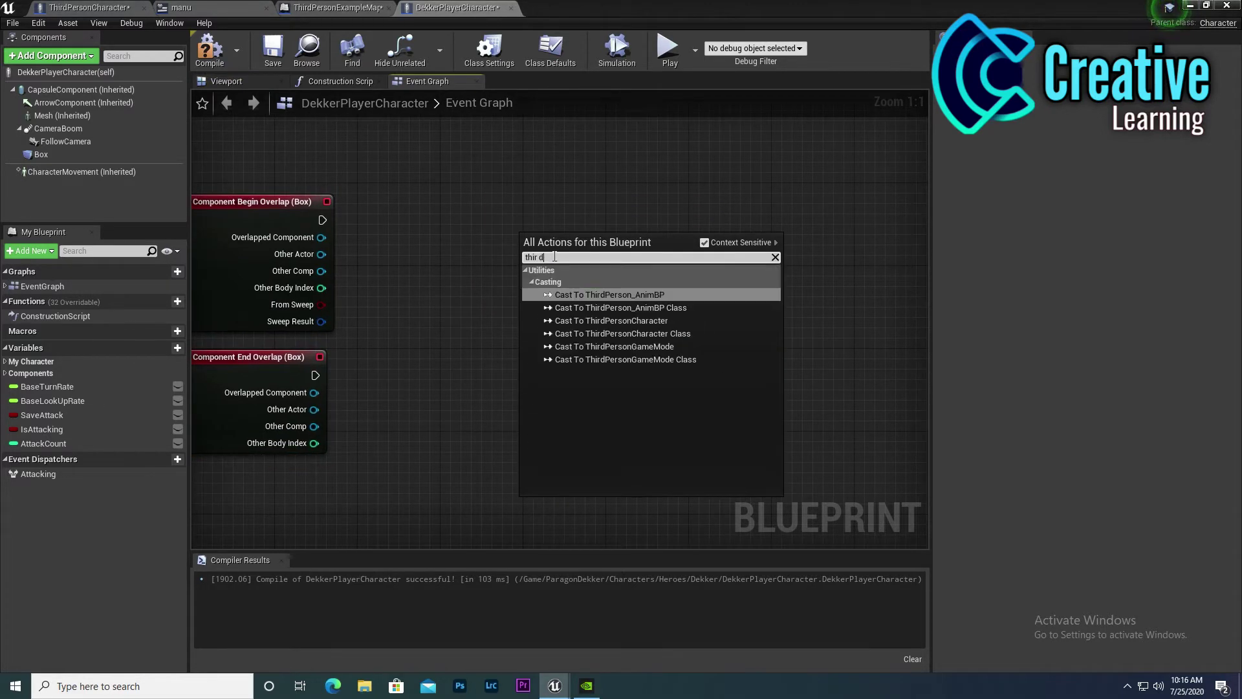
key("BackSpace")
key("BackSpace")
key("BackSpace")
type("cast to thir")
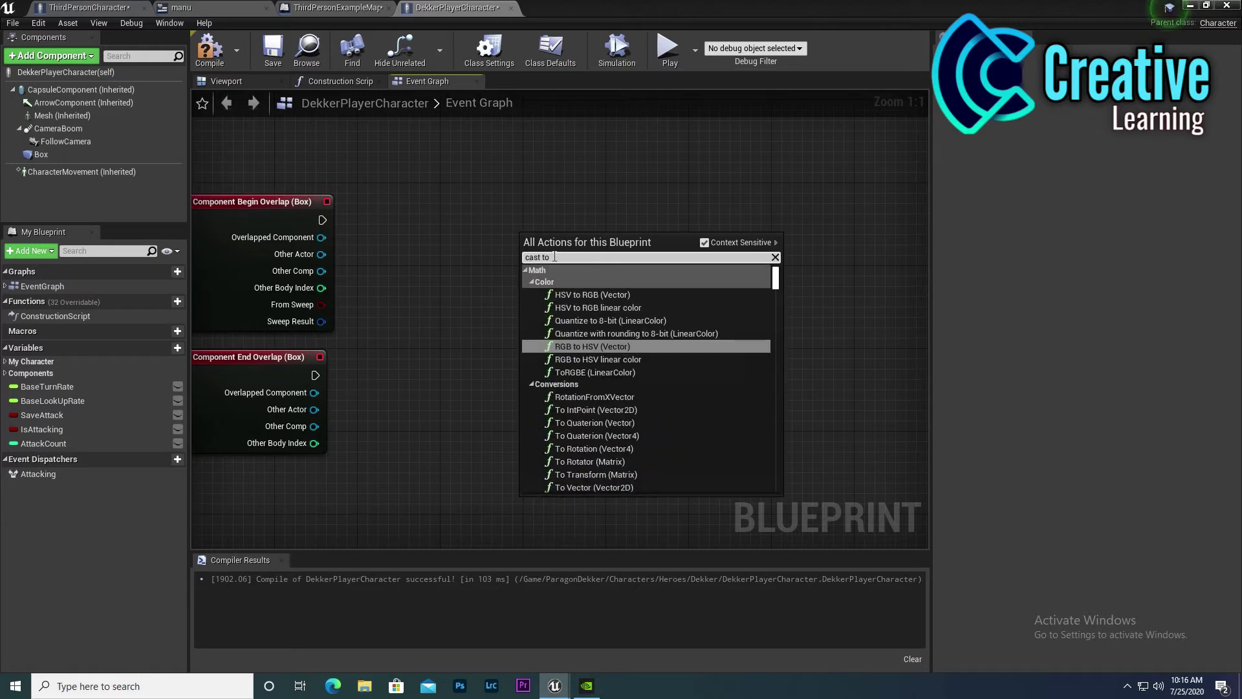
left_click(655, 321)
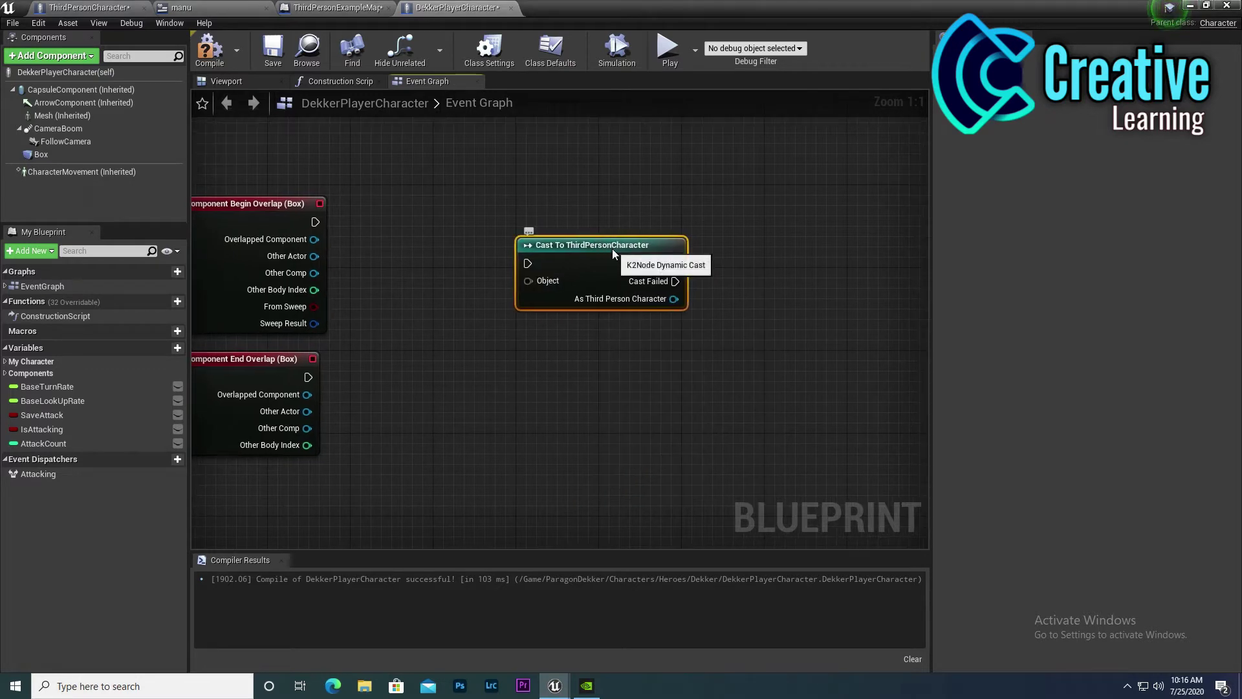
Duplicate the cast node with Ctrl+C/Ctrl+V and place the copy below the first
key("ctrl+c")
key("ctrl+v")
left_click_drag(647, 259, 563, 385)
left_click_drag(559, 271, 499, 260)
Wire the end-overlap exec and Other Actor pins into the lower cast node
left_click(272, 220)
right_click_drag(370, 256, 577, 297)
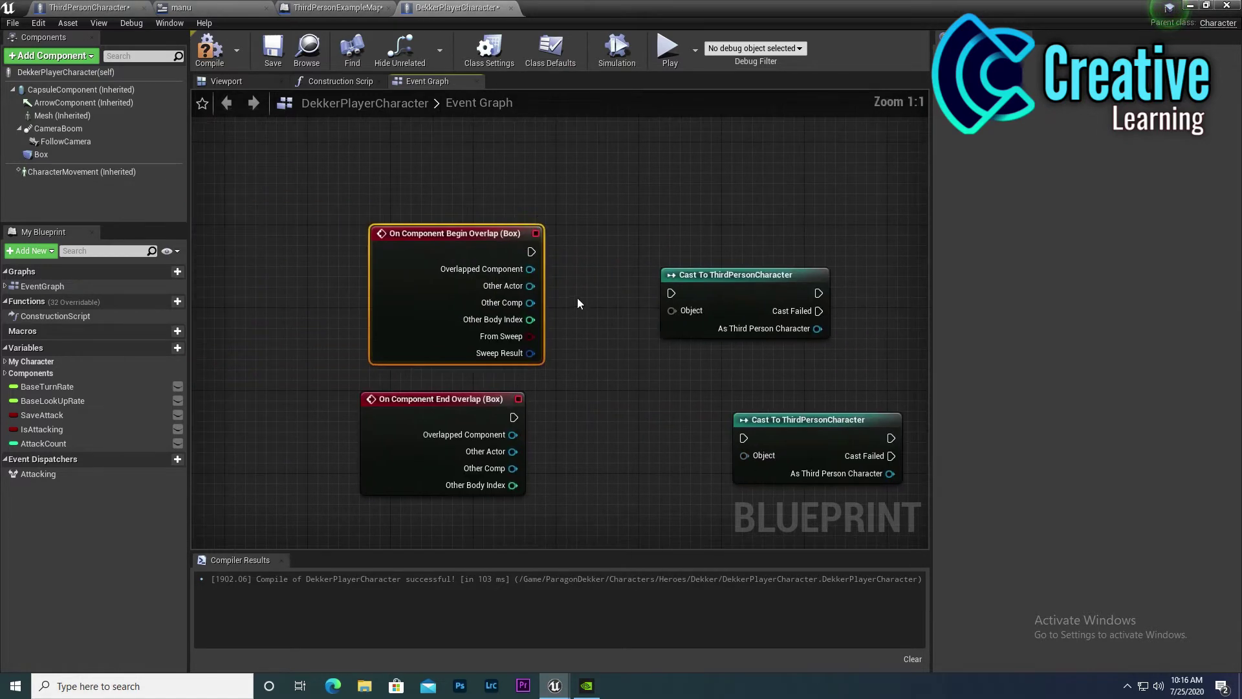
mouse_move(513, 417)
left_mouse_down()
mouse_move(756, 461)
mouse_move(519, 457)
left_mouse_up()
left_click_drag(670, 451, 670, 447)
right_click_drag(758, 289, 618, 320)
left_click_drag(618, 320, 585, 320)
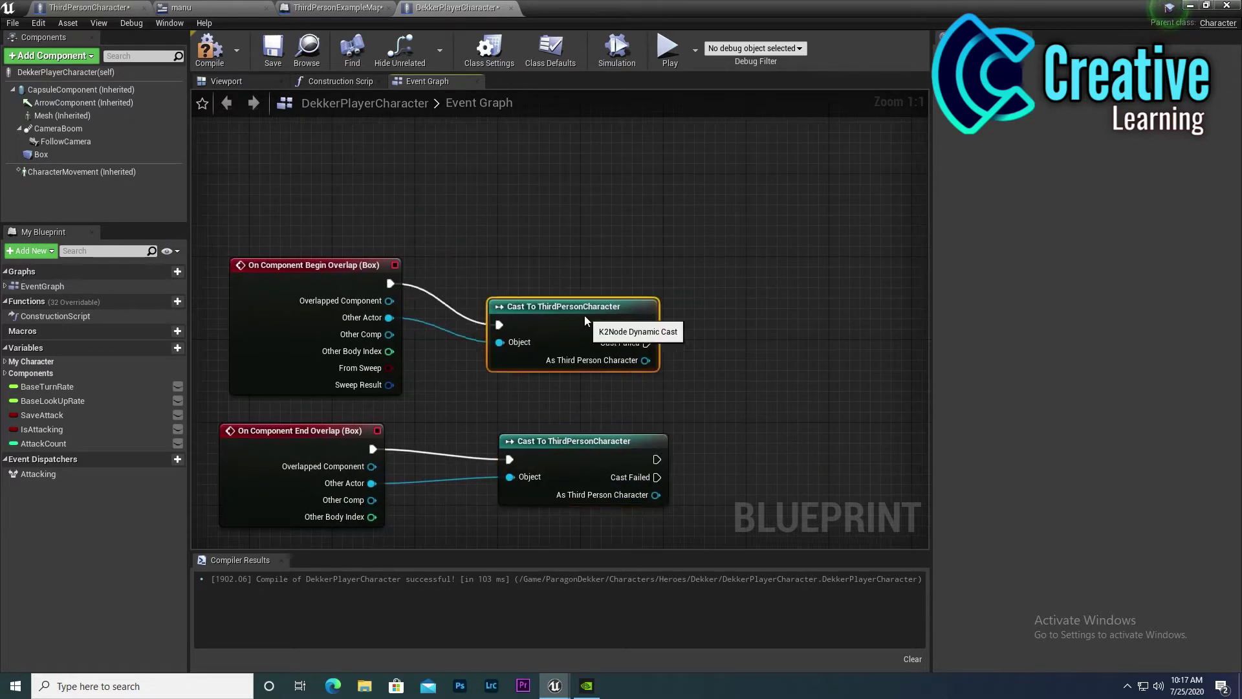
left_click(337, 7)
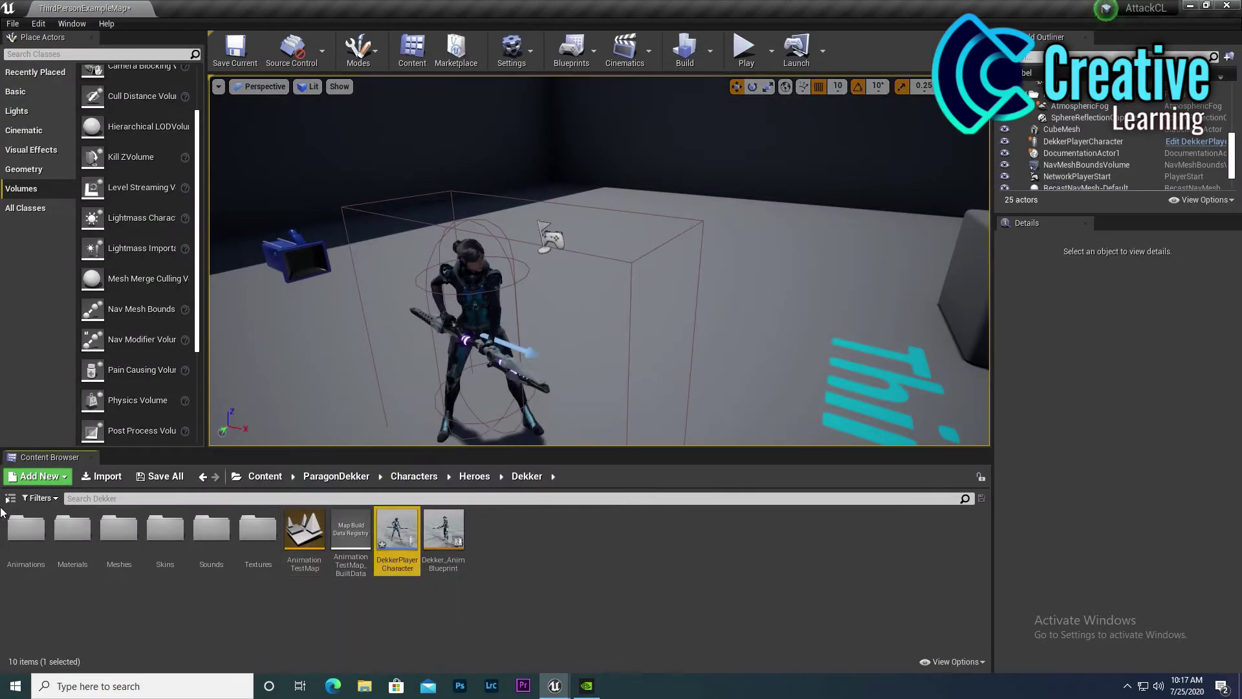
Browse Dekker's Animations folder and enlarge the asset thumbnails
double_click(14, 513)
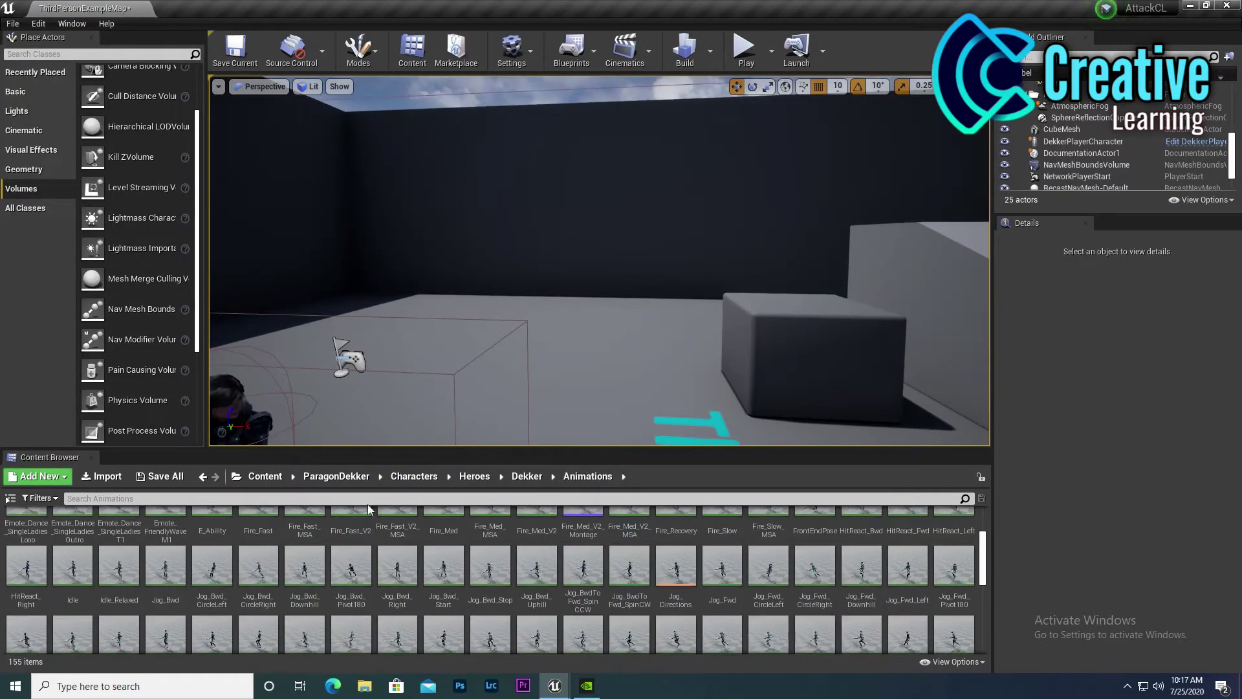
left_click(236, 498)
type("atta")
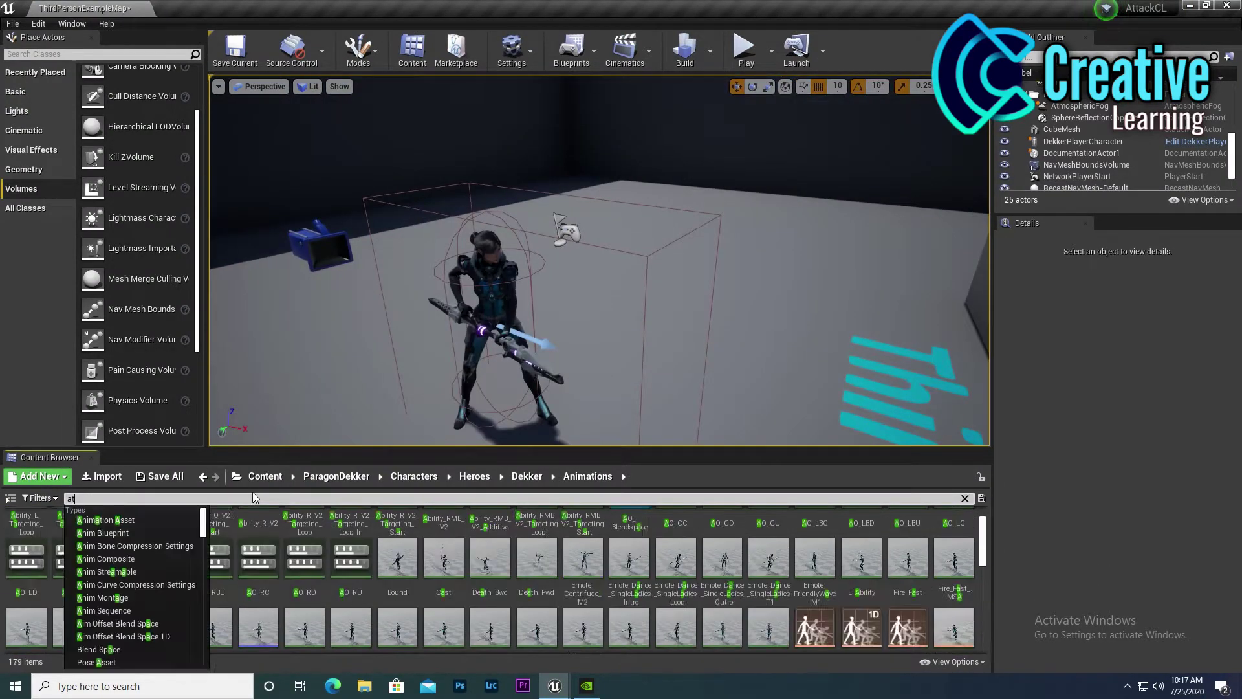
key("BackSpace")
key("BackSpace")
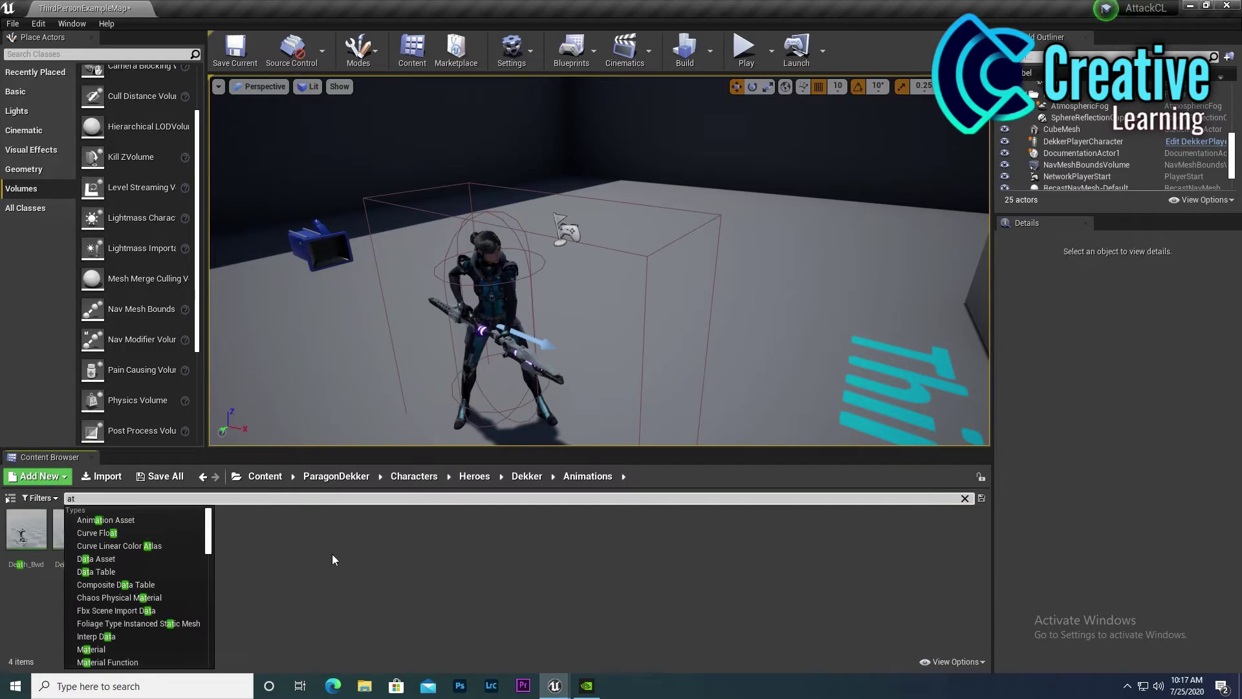
key("BackSpace")
key("BackSpace")
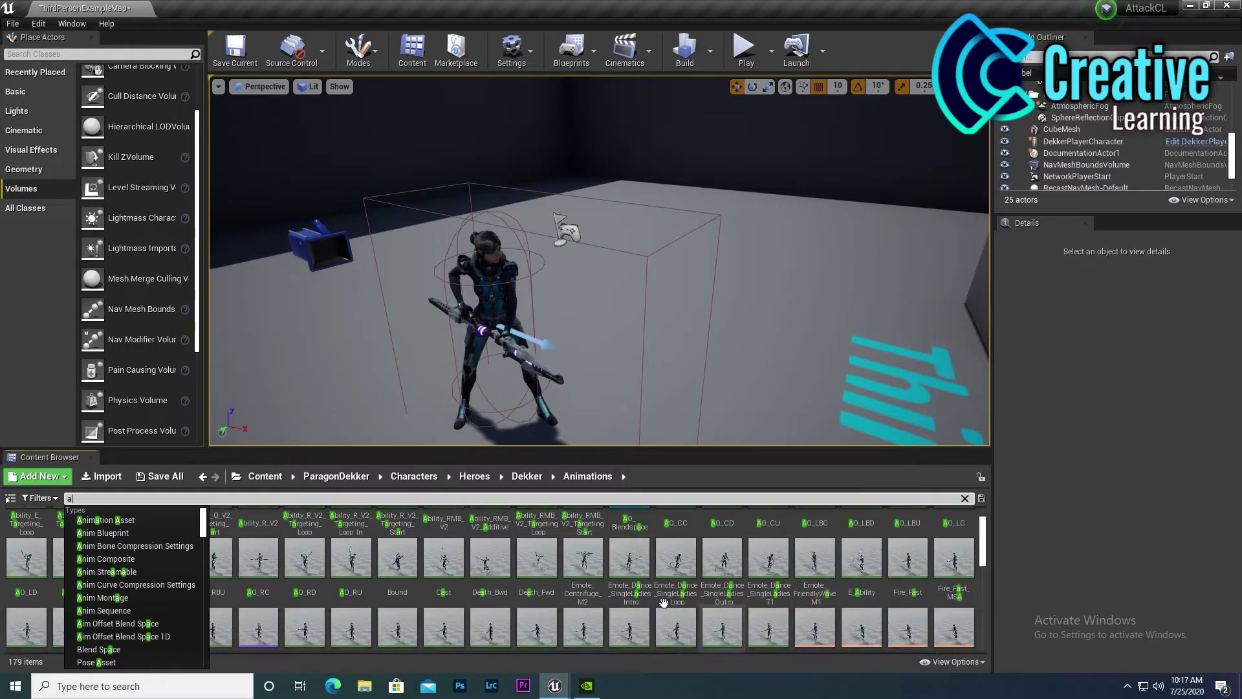
scroll(493, 586, "down", 2)
left_click(955, 661)
left_click_drag(970, 617, 987, 617)
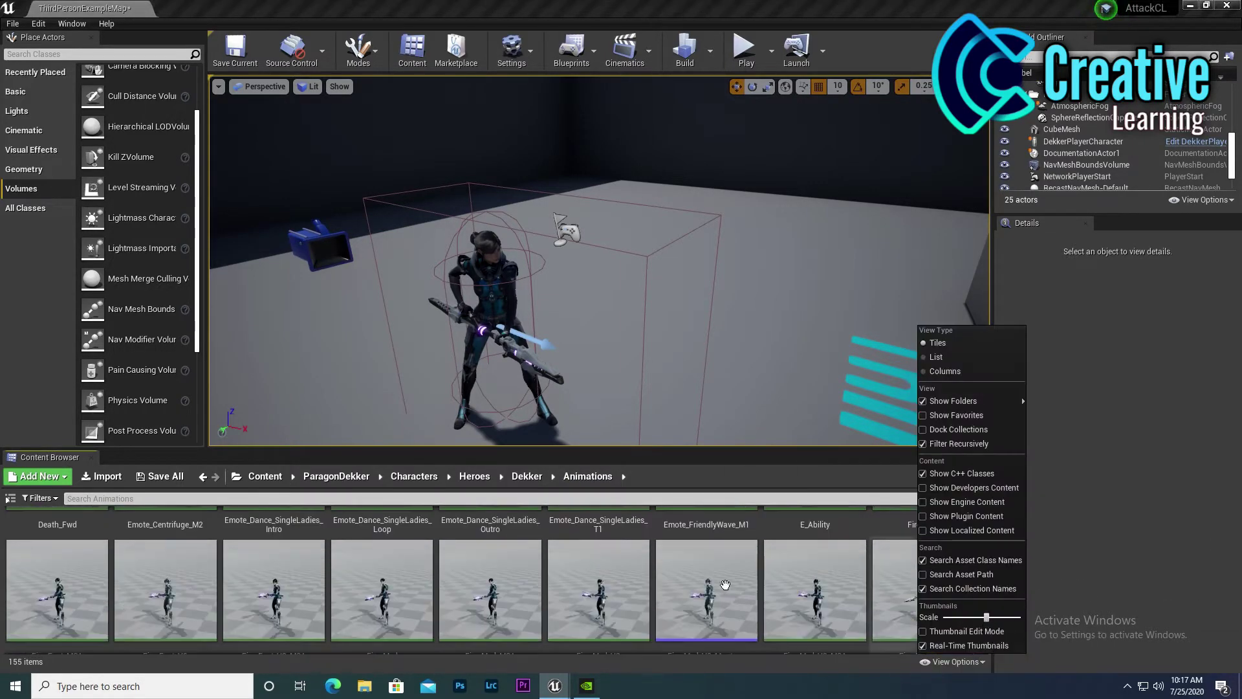
scroll(403, 549, "down", 5)
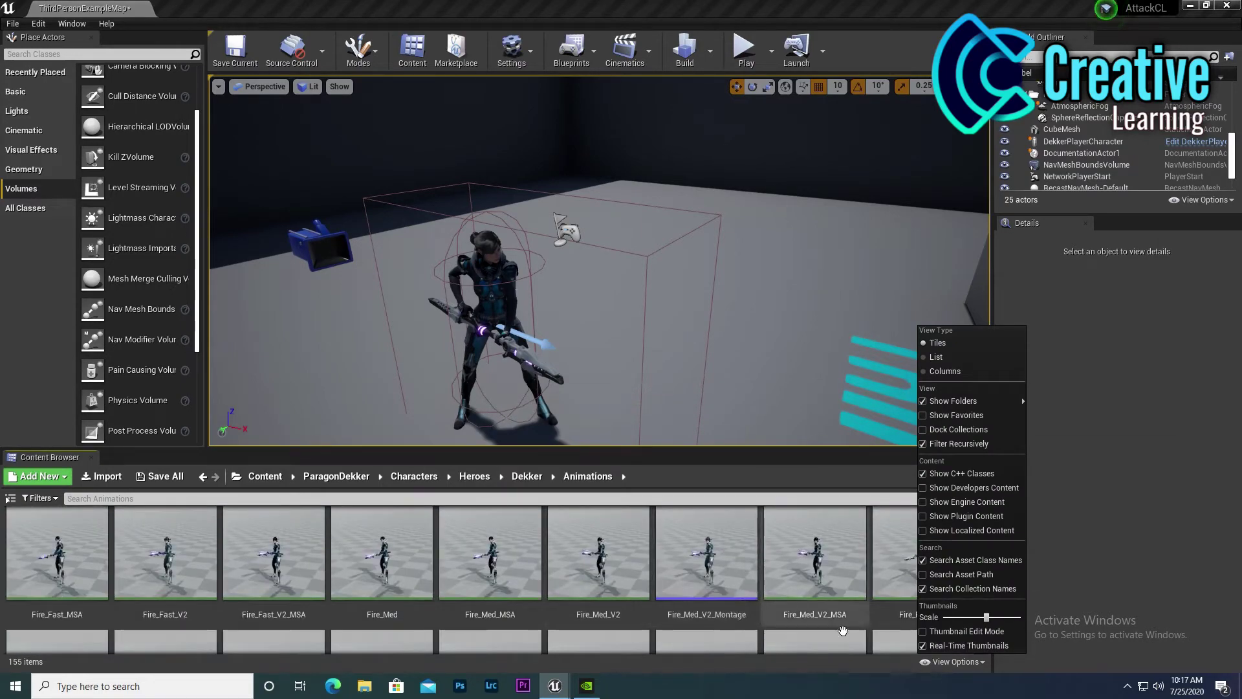
scroll(843, 631, "up", 3)
Preview the Q_Ability_Start, Sprint_Fwd_Uphill and Sprint_BwdToFwd_SpinCCW animations
double_click(716, 558)
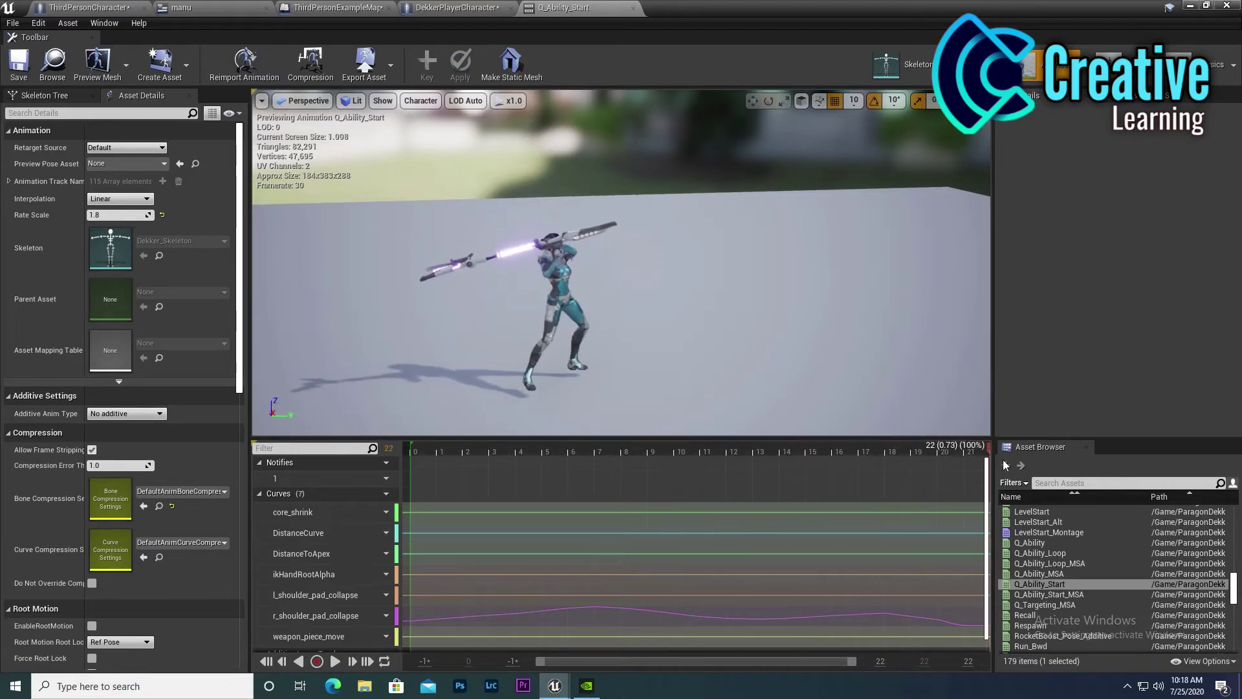
left_click(1189, 5)
scroll(926, 575, "down", 2)
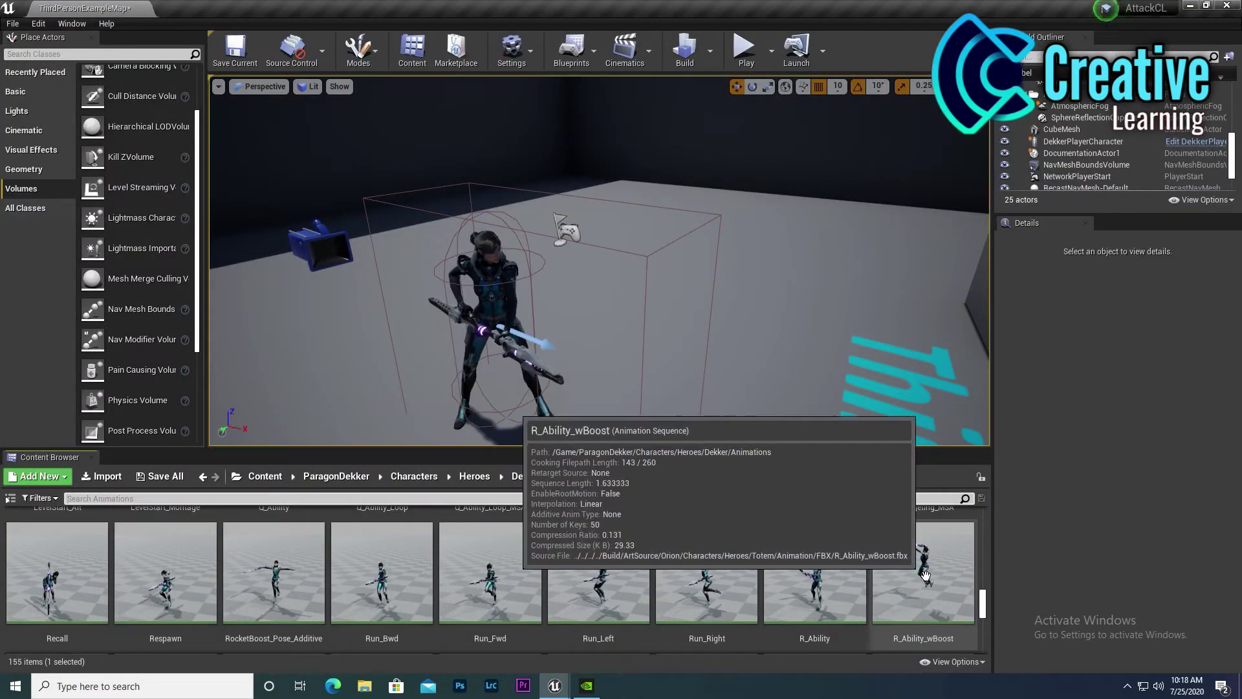
scroll(926, 575, "down", 2)
scroll(926, 575, "down", 2)
scroll(926, 575, "down", 2)
scroll(926, 576, "down", 1)
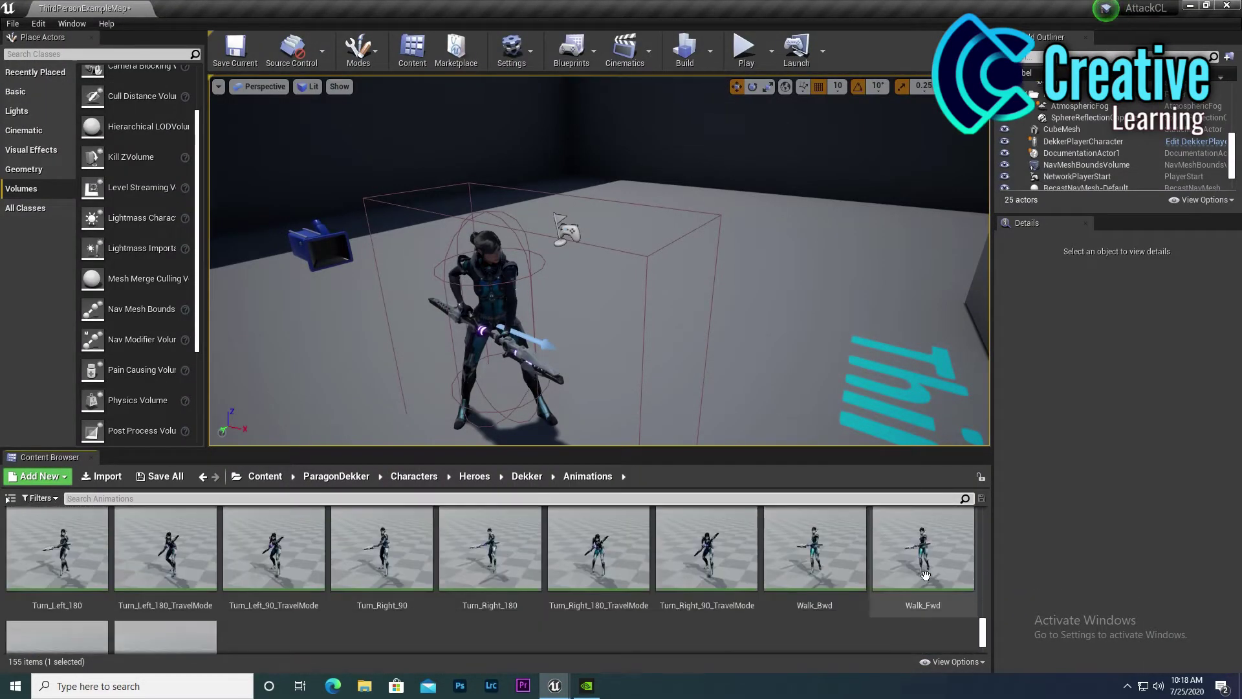
scroll(926, 577, "down", 2)
scroll(926, 577, "up", 2)
scroll(925, 578, "up", 2)
scroll(925, 576, "up", 2)
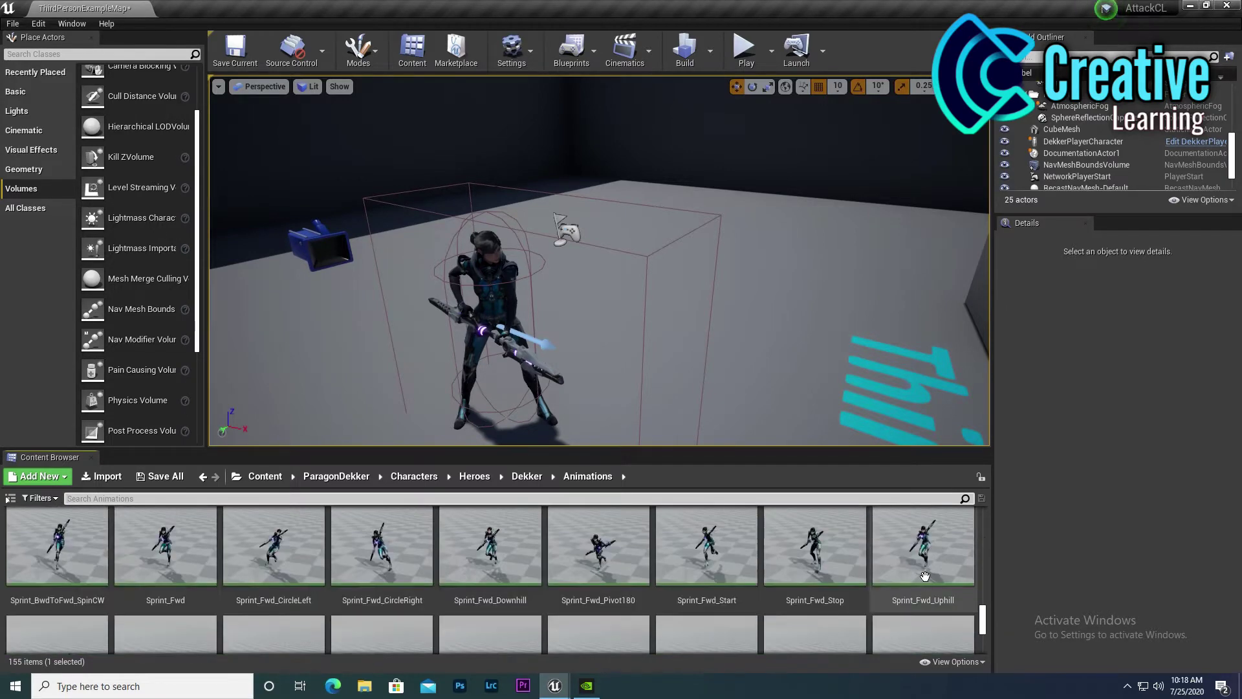
double_click(925, 576)
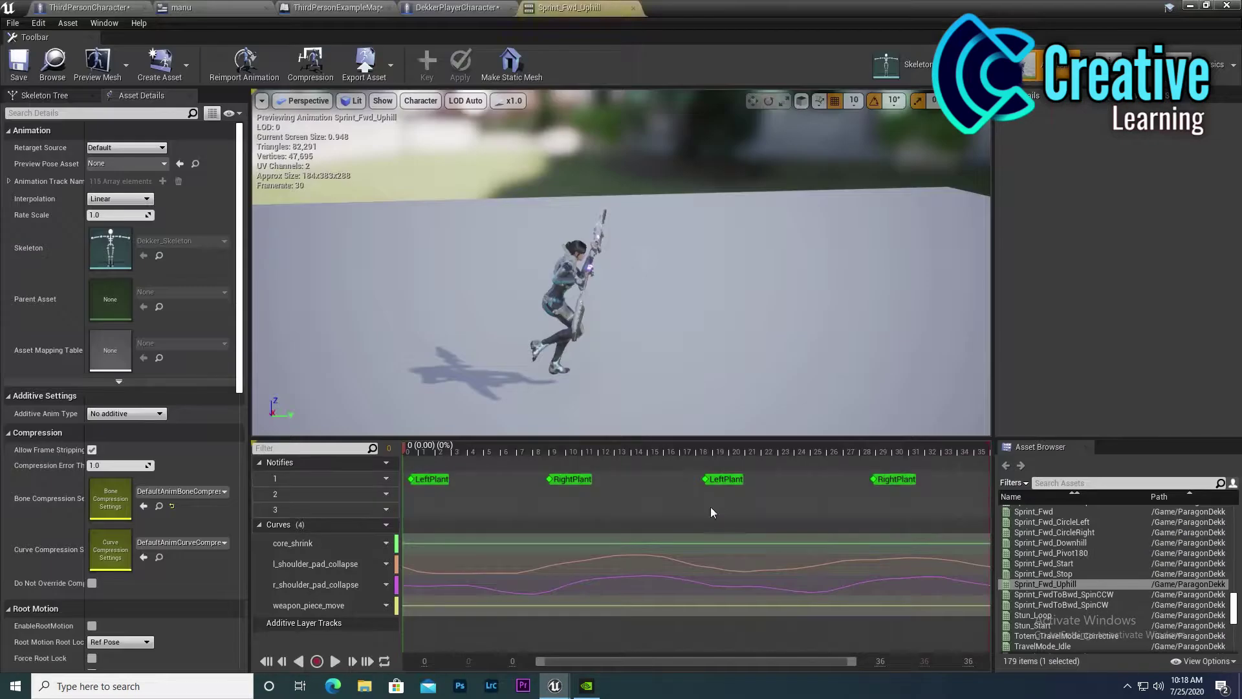
left_click(1193, 5)
scroll(925, 582, "up", 2)
double_click(924, 595)
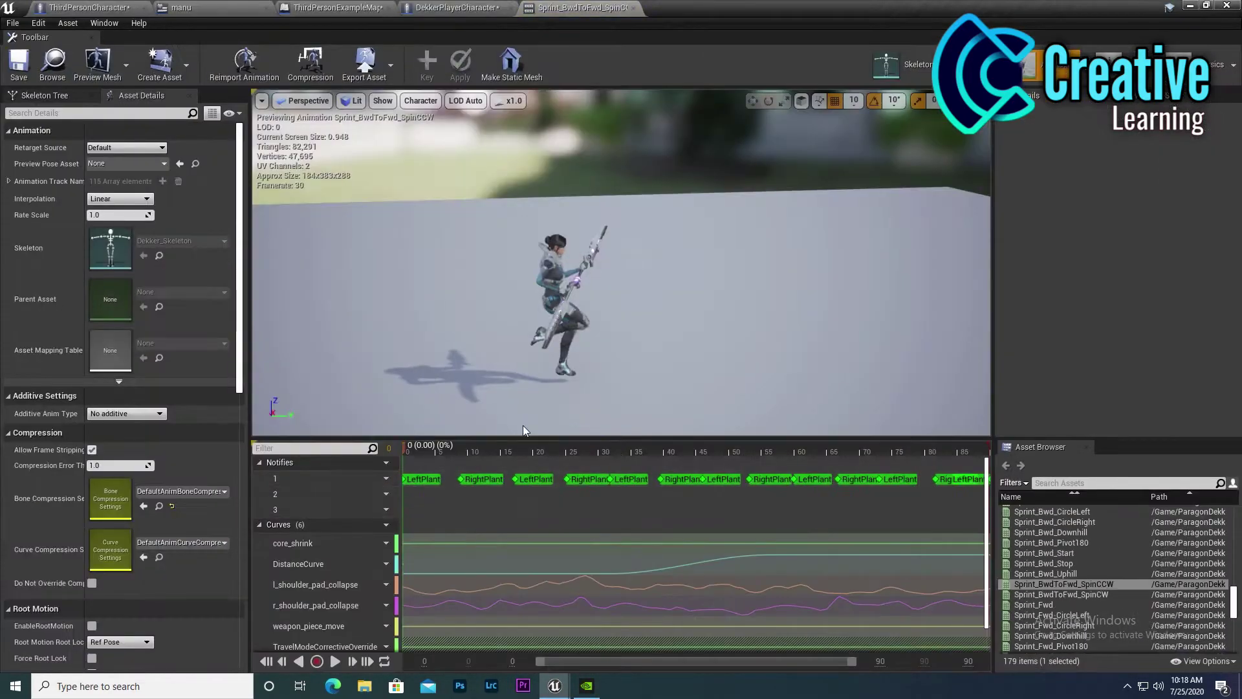
left_click(1194, 5)
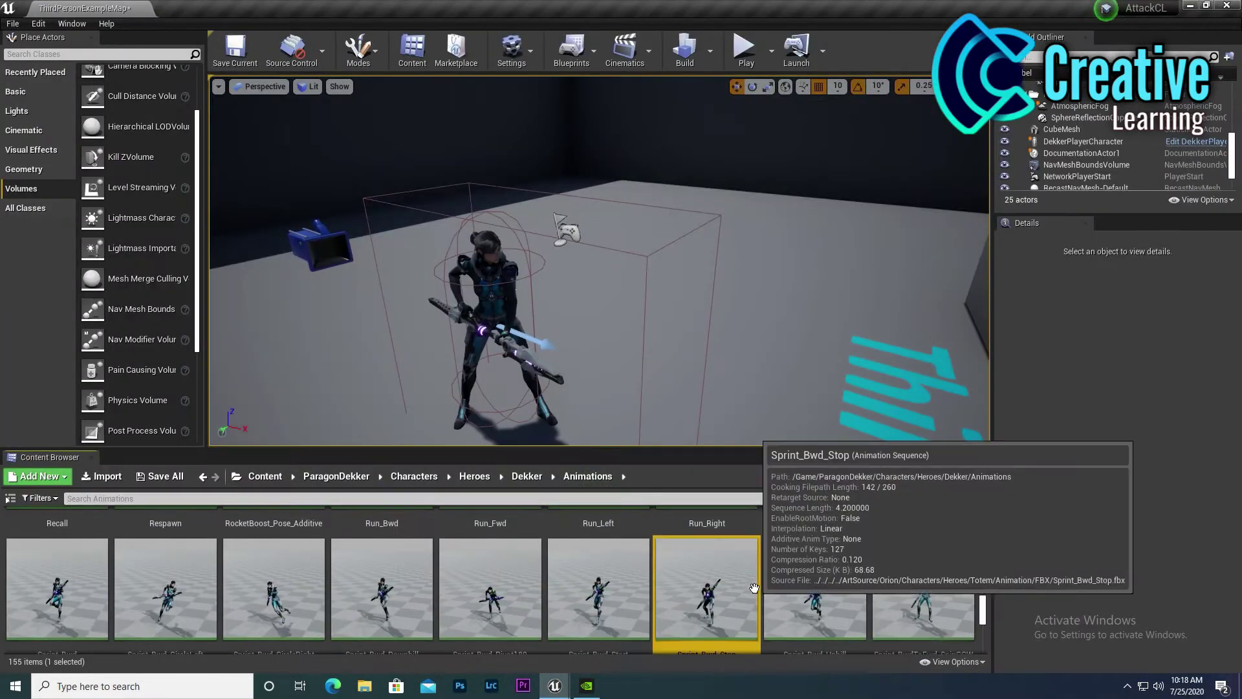
Preview and scrub the Sprint_Bwd_Uphill and Sprint_Bwd_Stop animations
double_click(711, 583)
left_click_drag(409, 448, 744, 448)
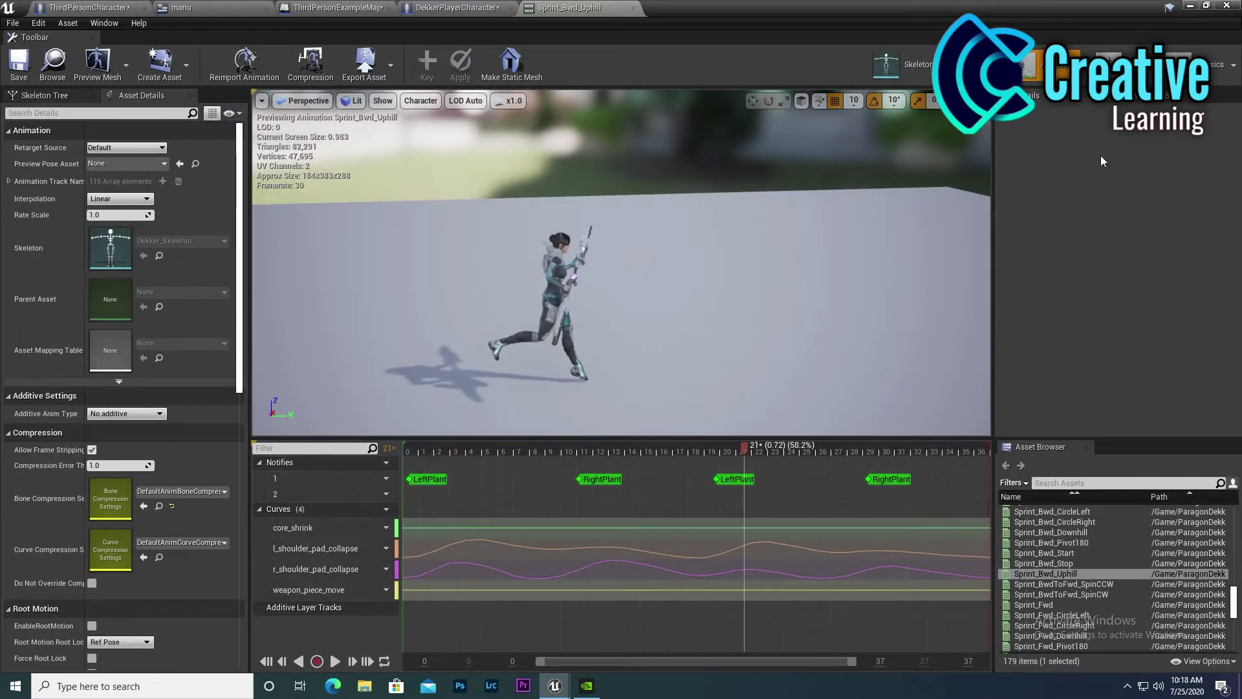
left_click(1194, 5)
double_click(720, 597)
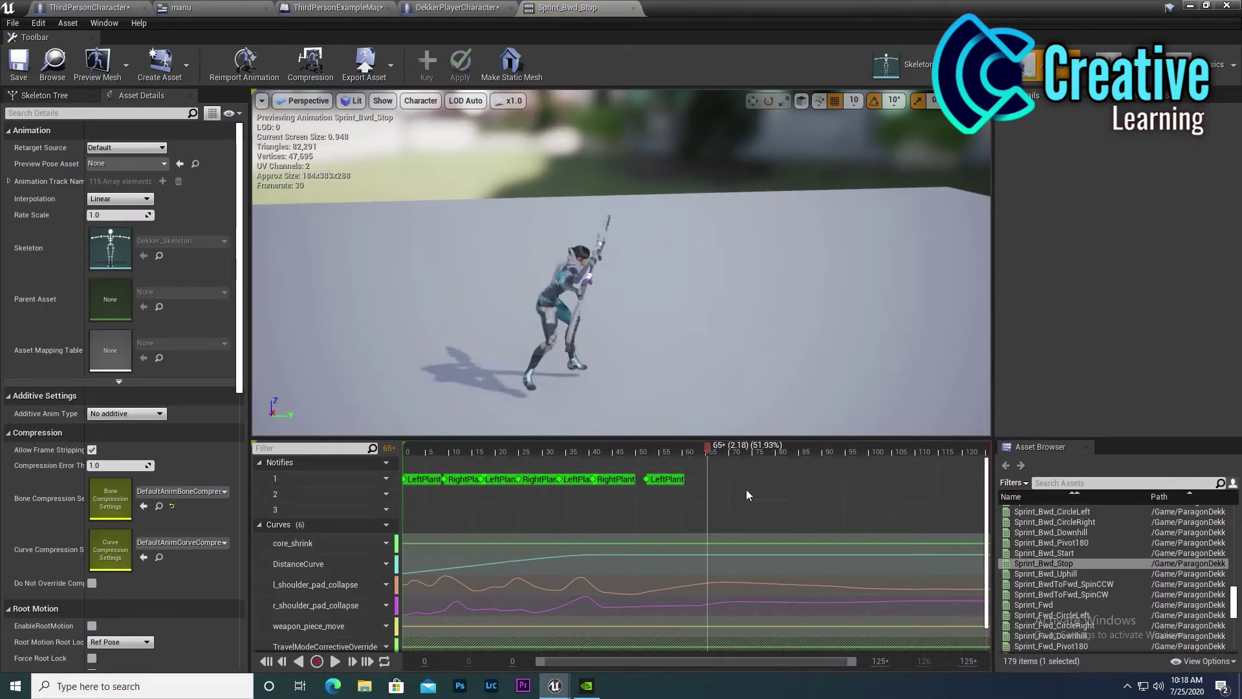
left_click(1193, 5)
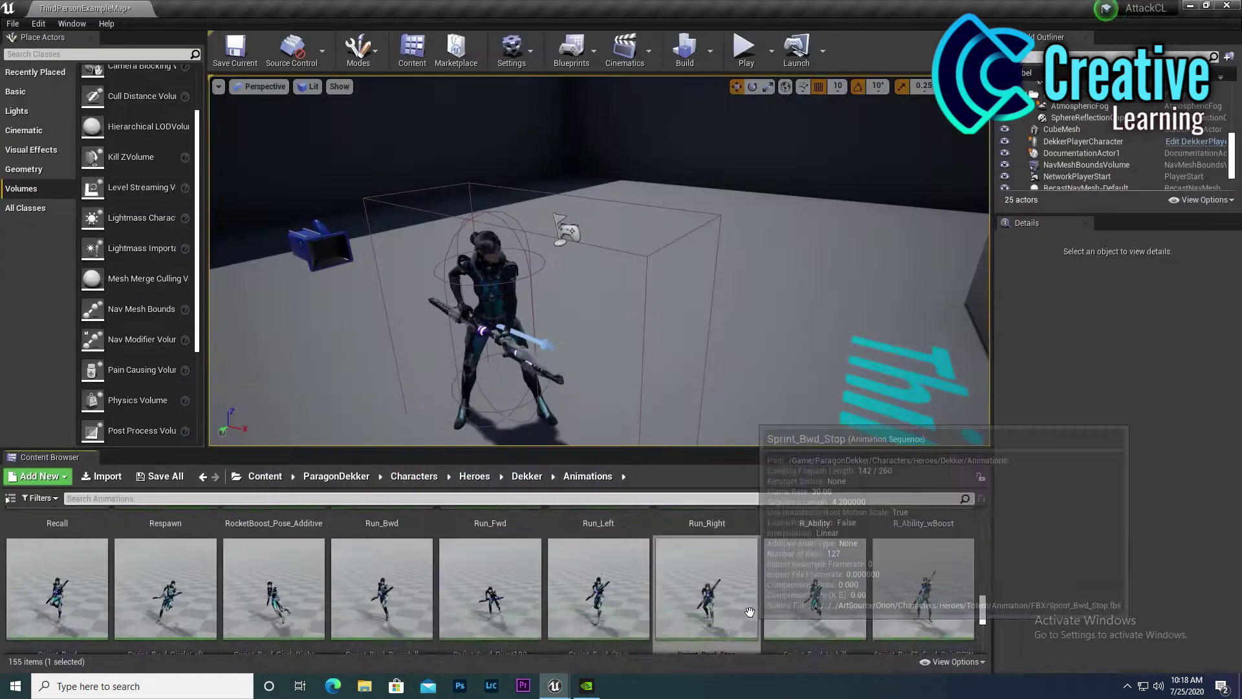
Compare R_Ability_wBoost with R_Ability, then reopen R_Ability_wBoost and scrub to its final frame
double_click(942, 557)
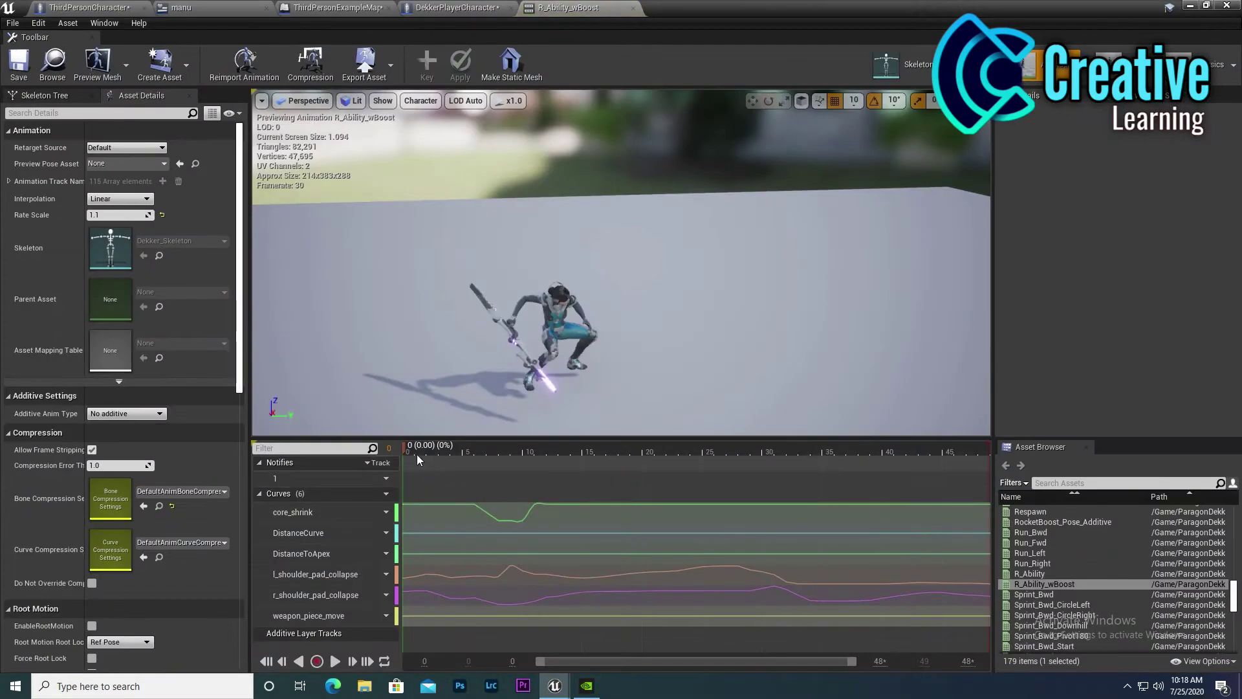
left_click_drag(403, 446, 599, 465)
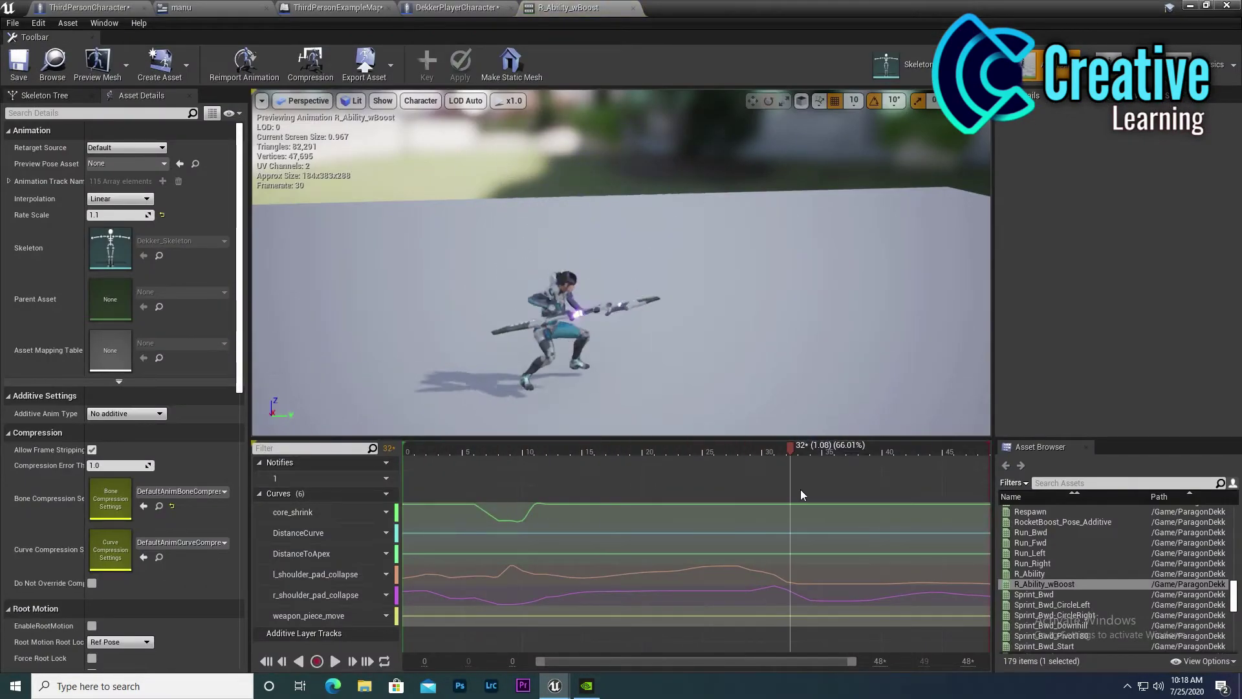
left_click(1193, 5)
double_click(812, 557)
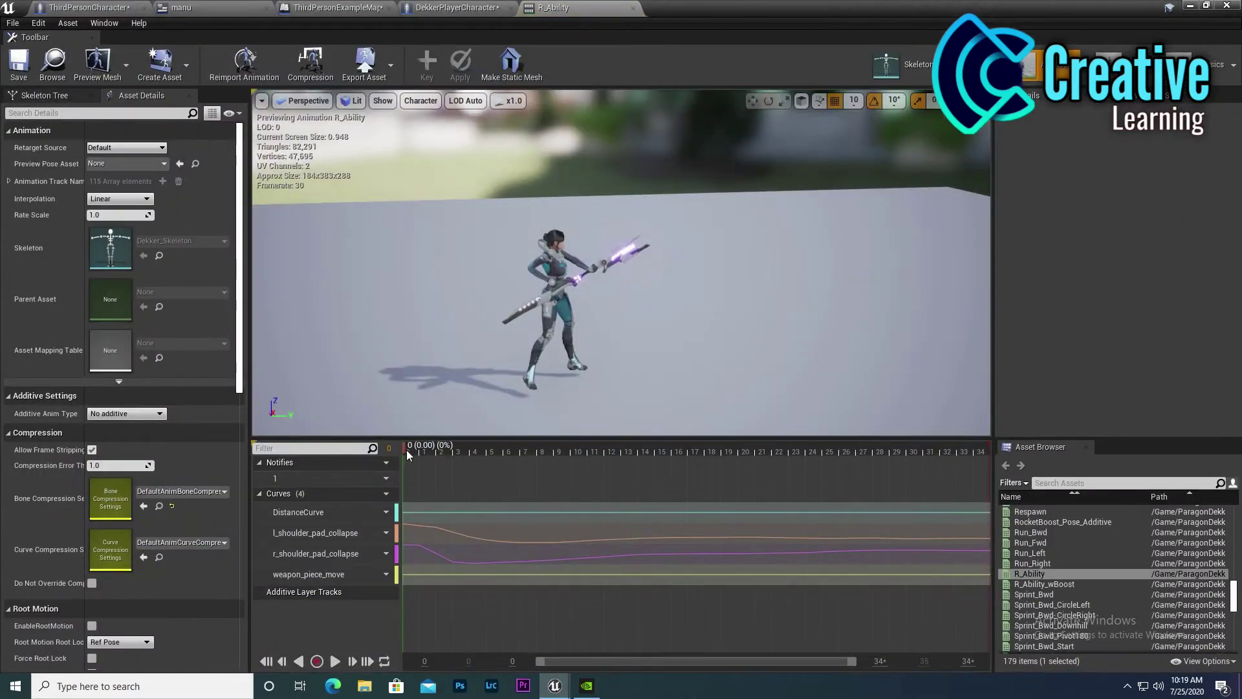
left_click_drag(407, 453, 956, 564)
left_click(1200, 6)
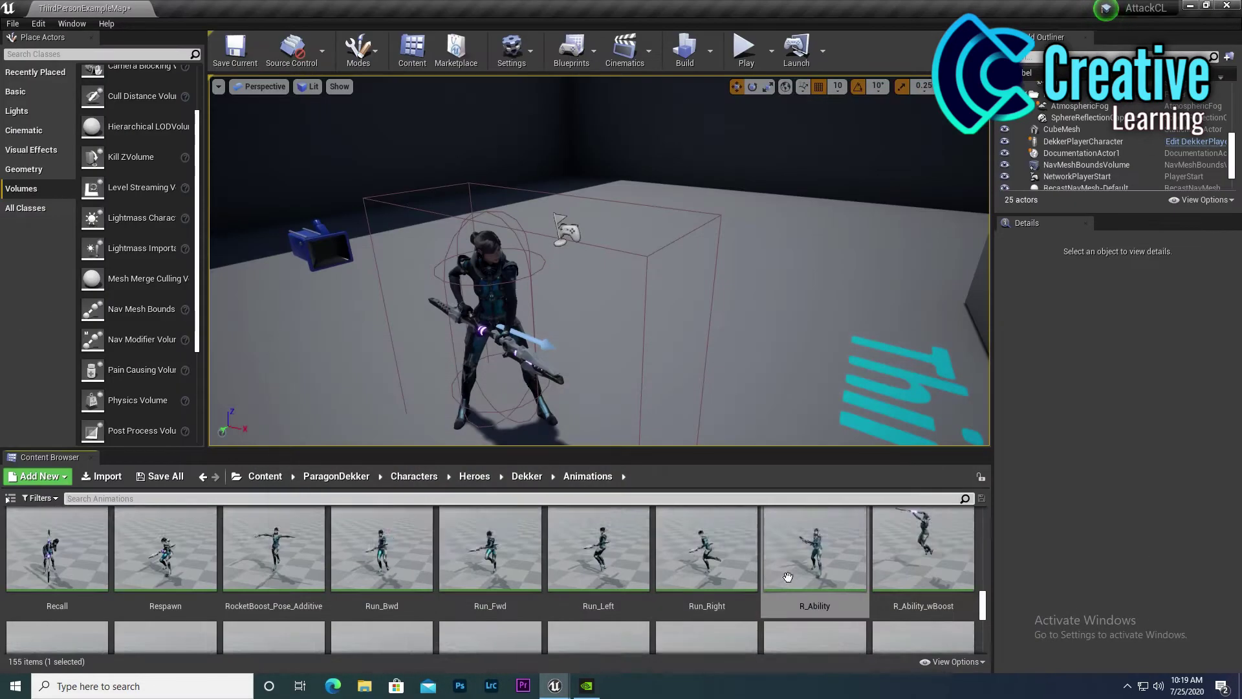
double_click(56, 583)
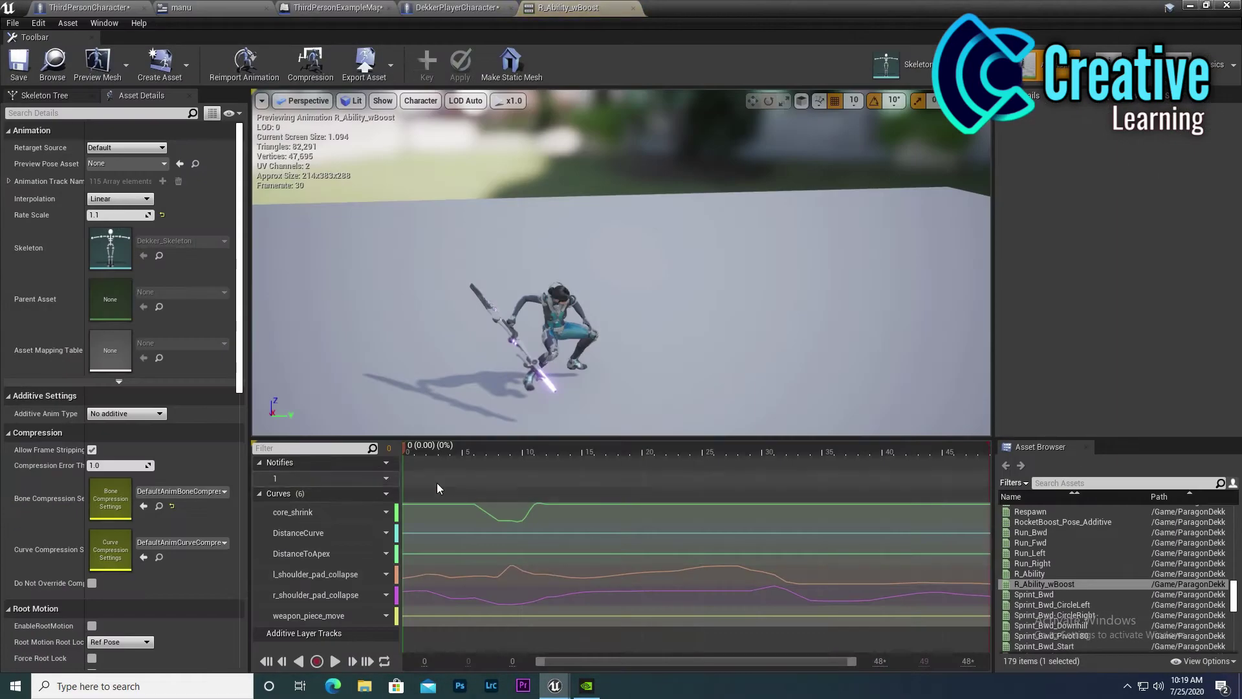
left_click_drag(404, 455, 406, 449)
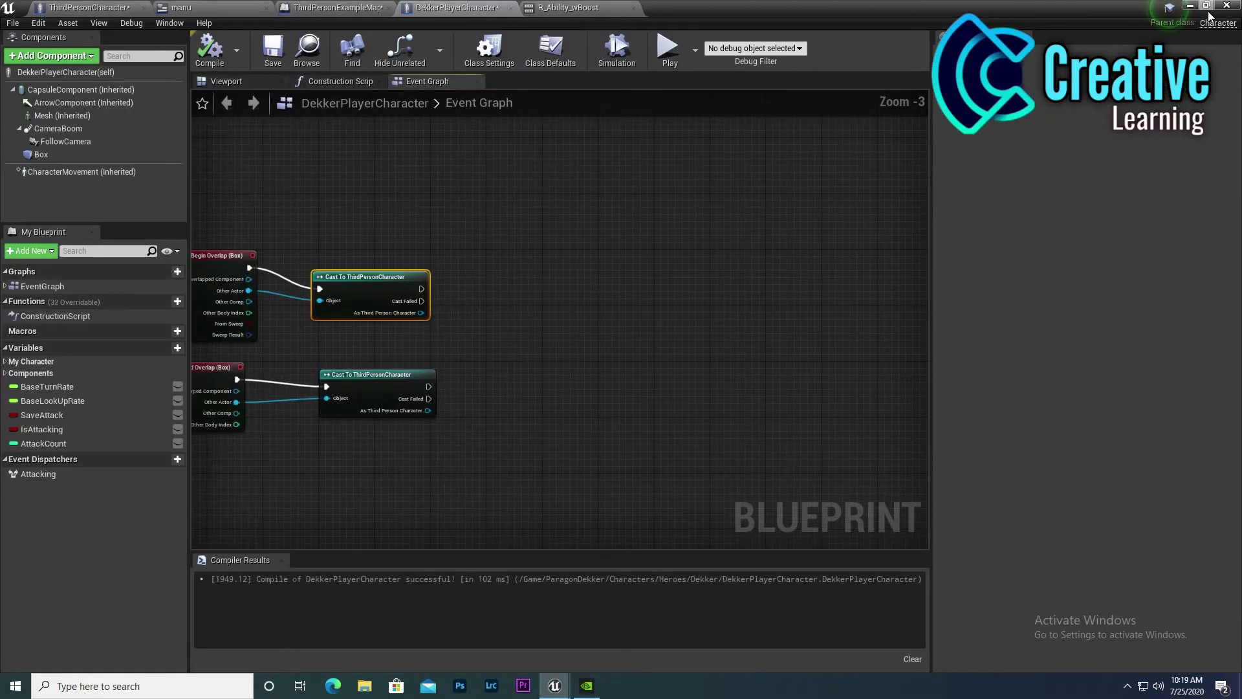
Add a Play Animation node on Dekker's Mesh in the Event Graph and duplicate it
left_click(1207, 6)
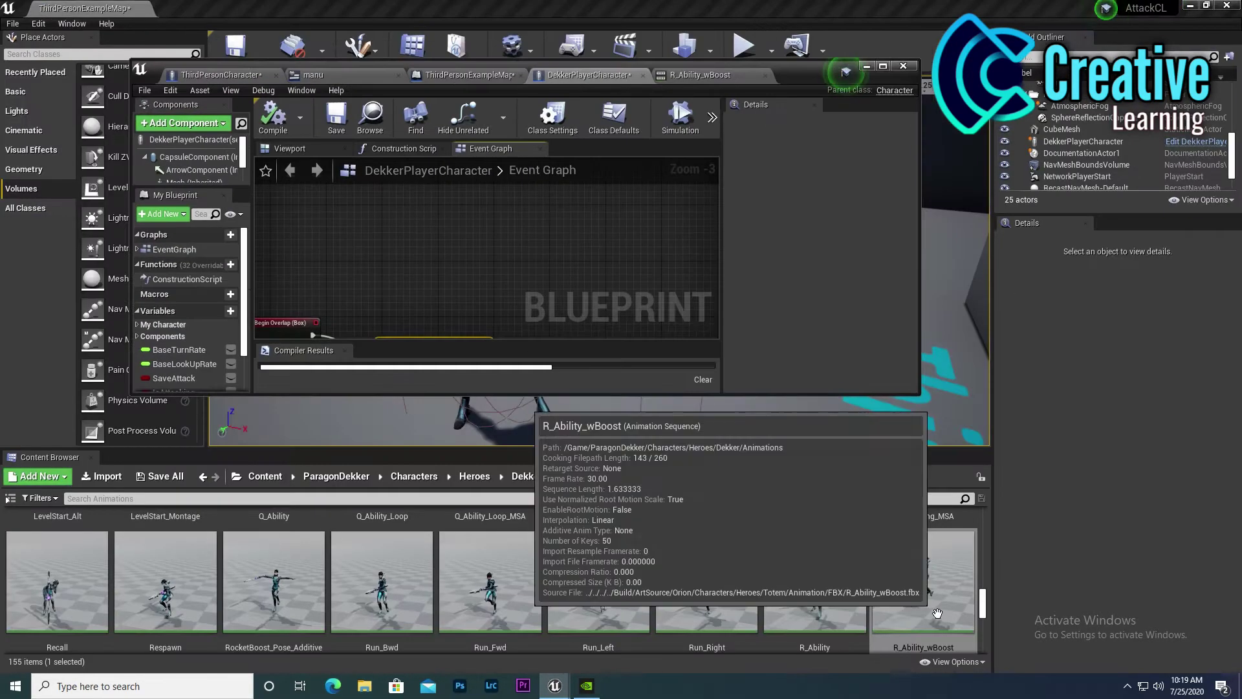
left_click(884, 67)
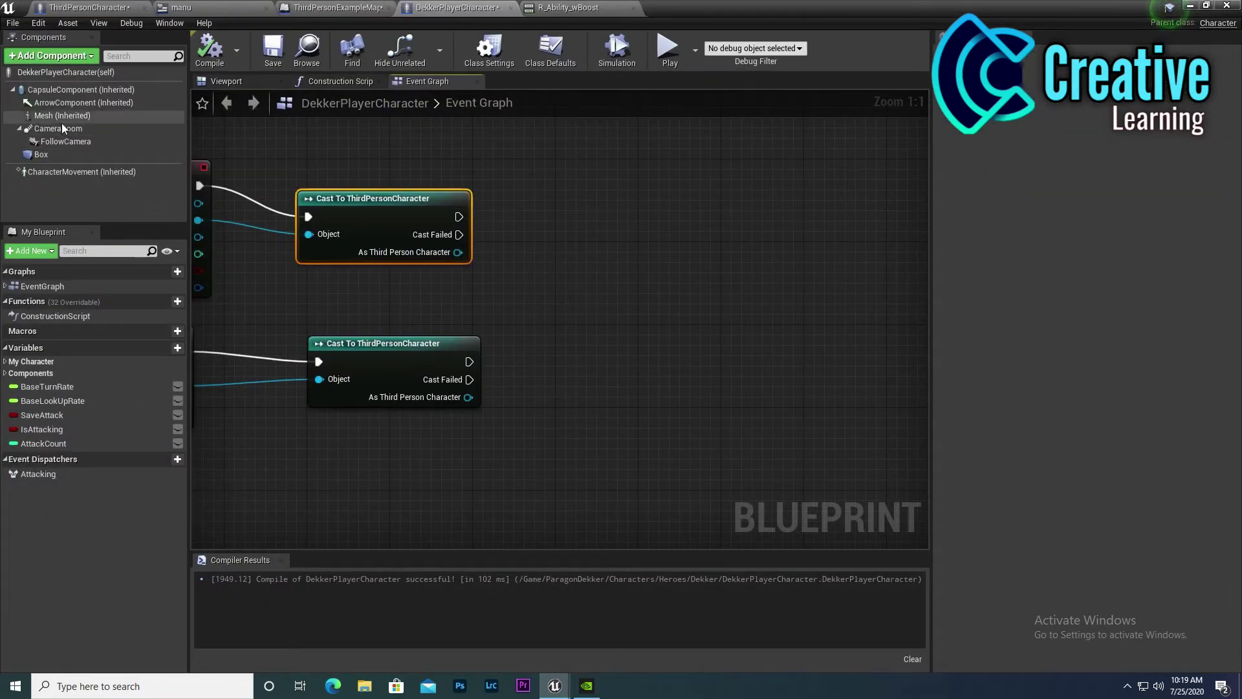
left_click_drag(63, 130, 537, 315)
left_click_drag(616, 279, 616, 278)
type("play animat")
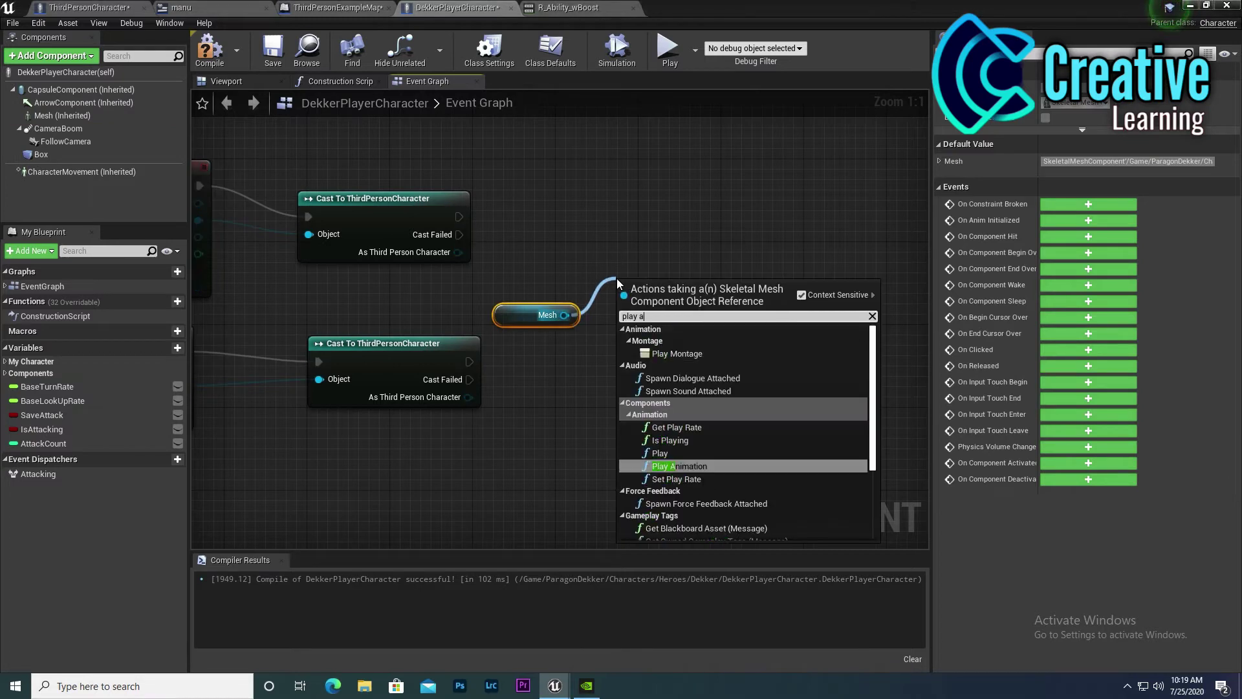
left_click(694, 428)
left_click_drag(673, 322, 730, 243)
right_click(738, 251)
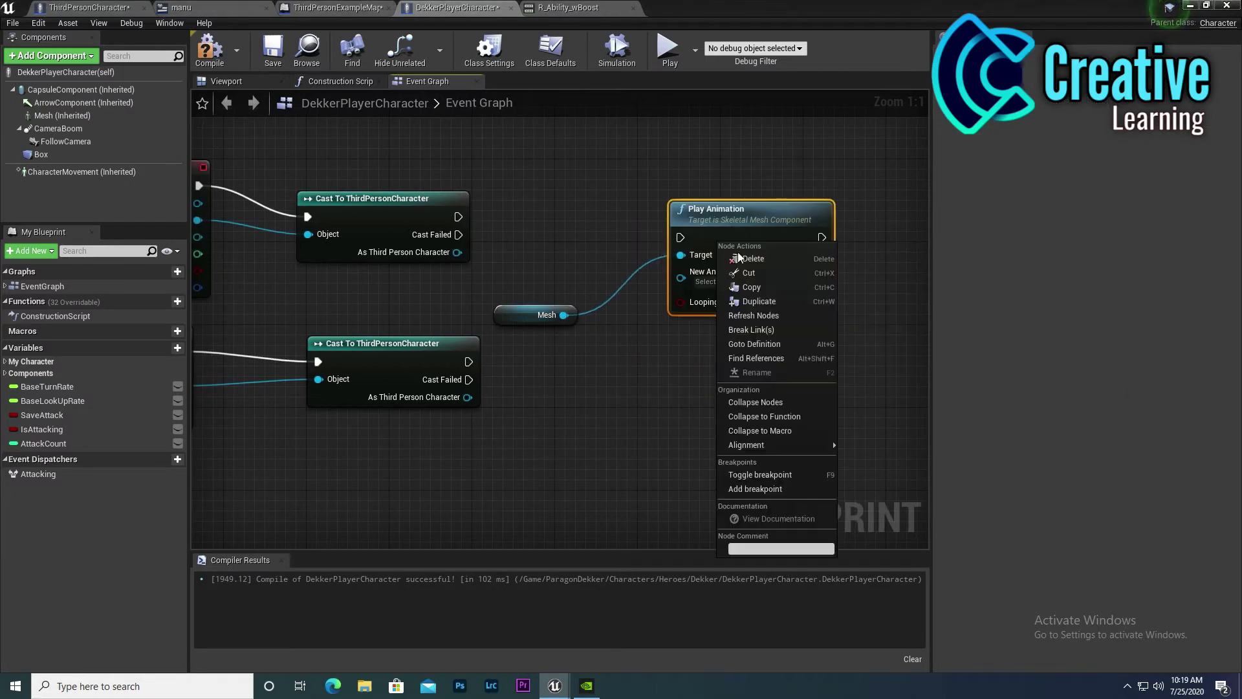
left_click(749, 295)
Make the upper Play Animation node loop R_Ability_wBoost
right_click_drag(458, 217, 418, 189)
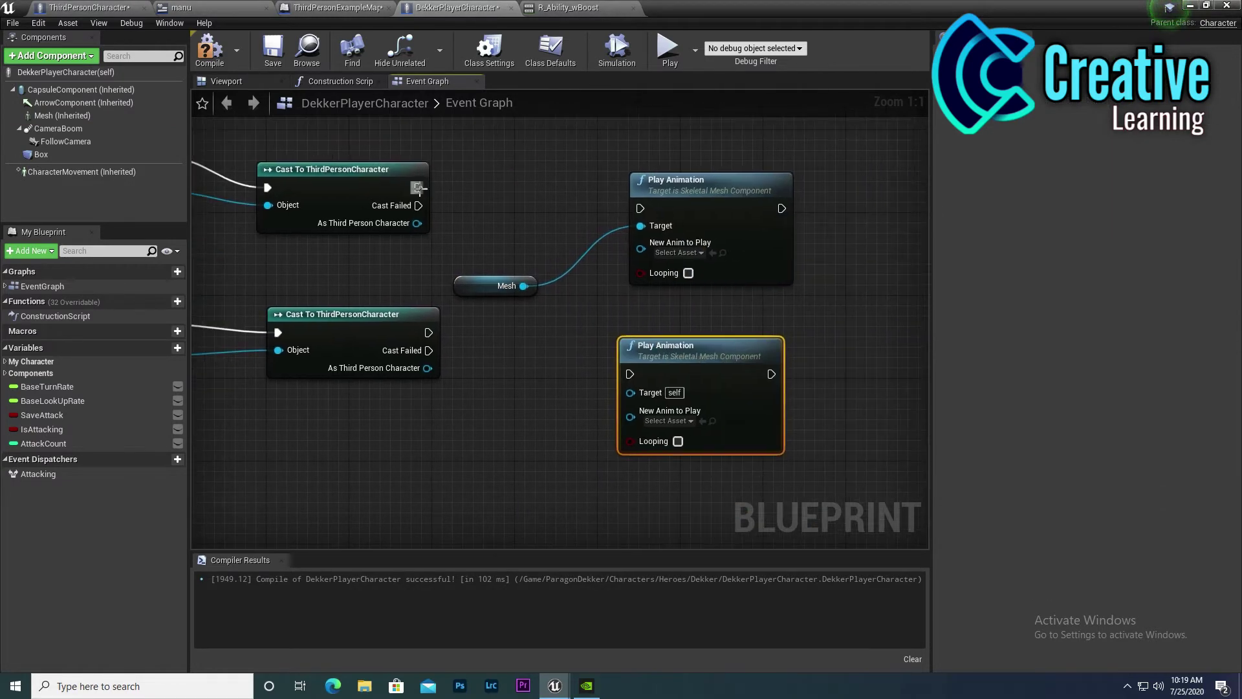
left_click(673, 194)
right_click_drag(673, 200, 554, 194)
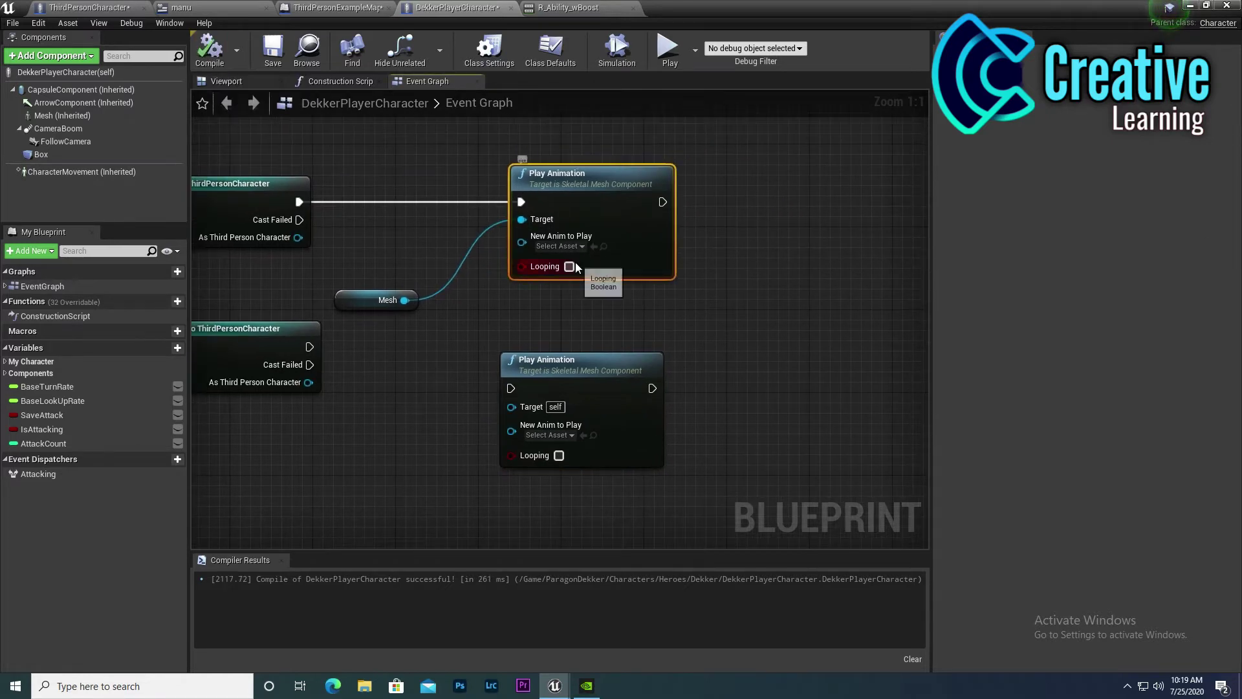
left_click(217, 61)
left_click_drag(943, 596, 637, 328)
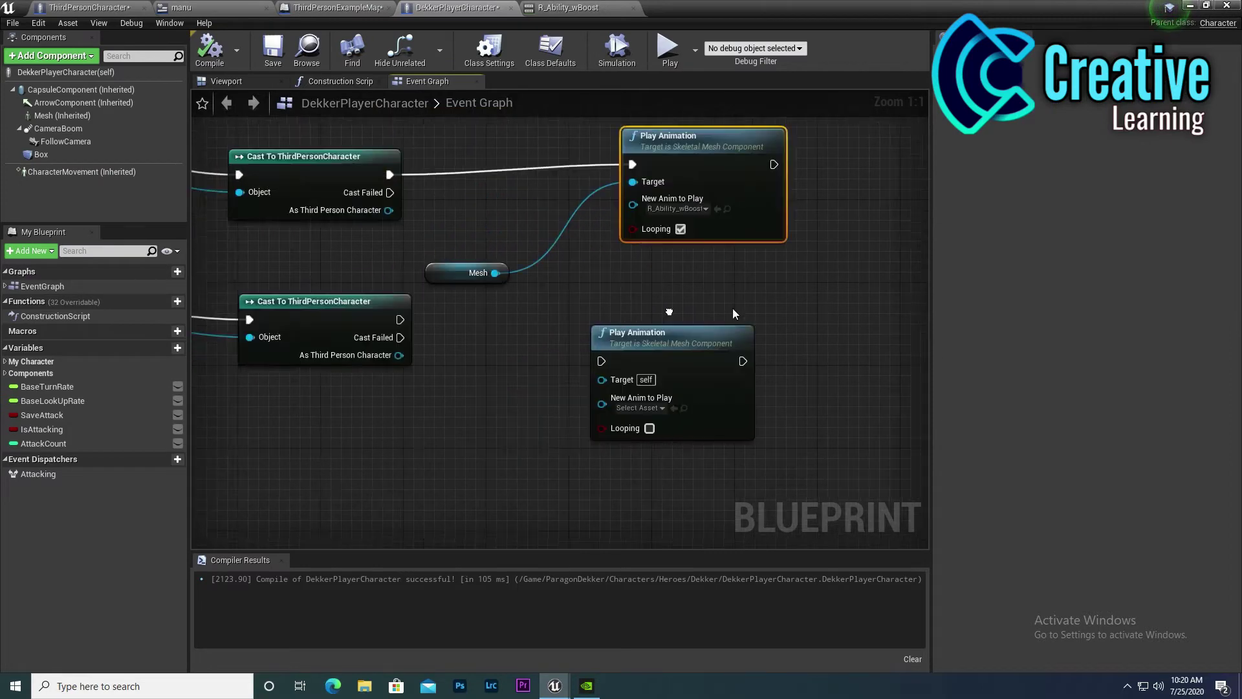
right_click_drag(355, 113, 681, 400)
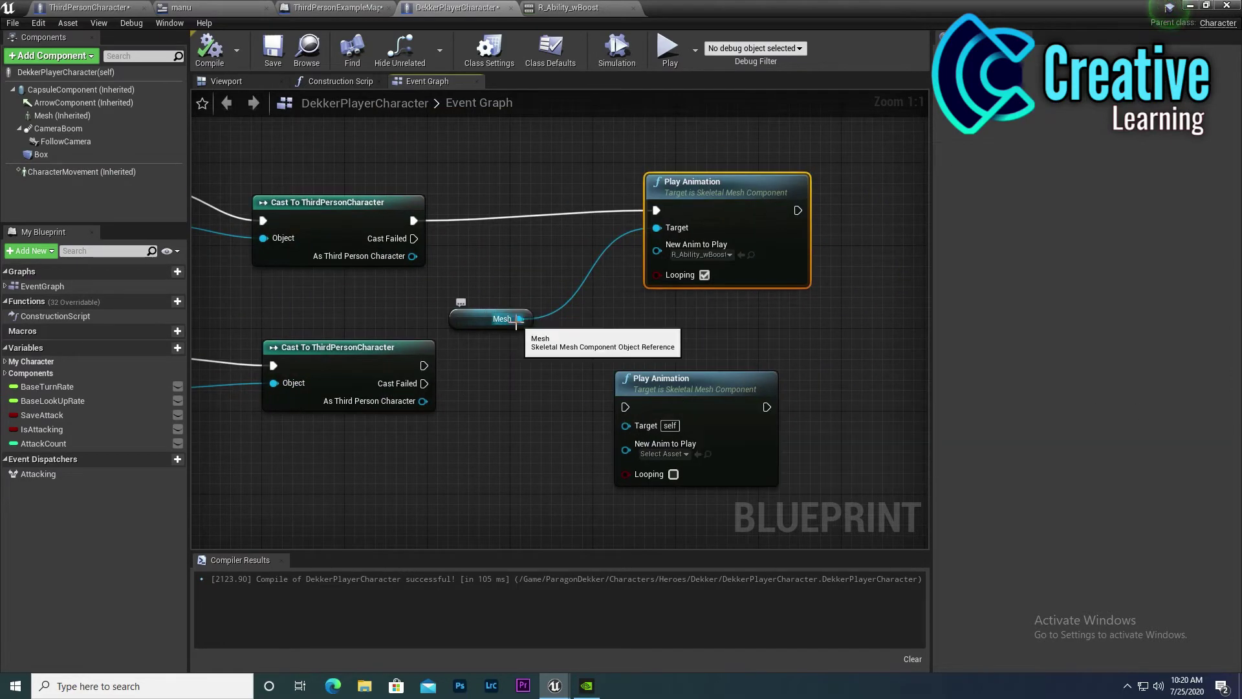
Try a Set Animation node from the Mesh, then delete it
left_click_drag(585, 419, 585, 420)
type("a")
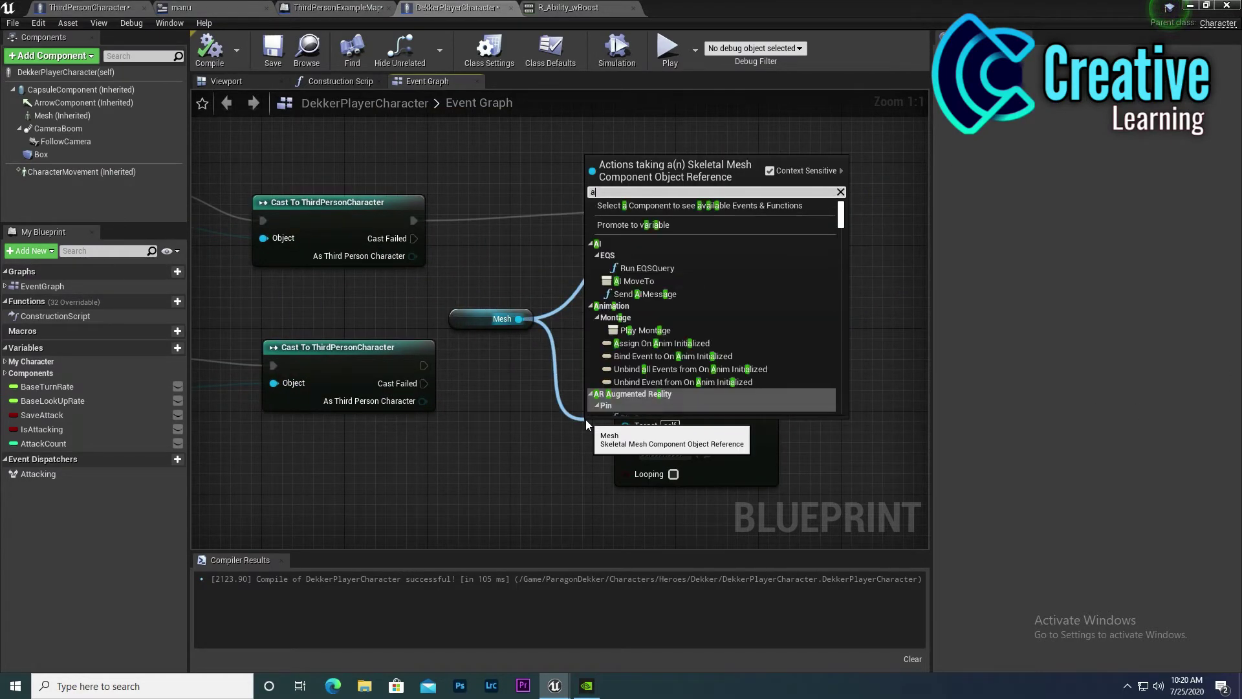
key("BackSpace")
type("set animat")
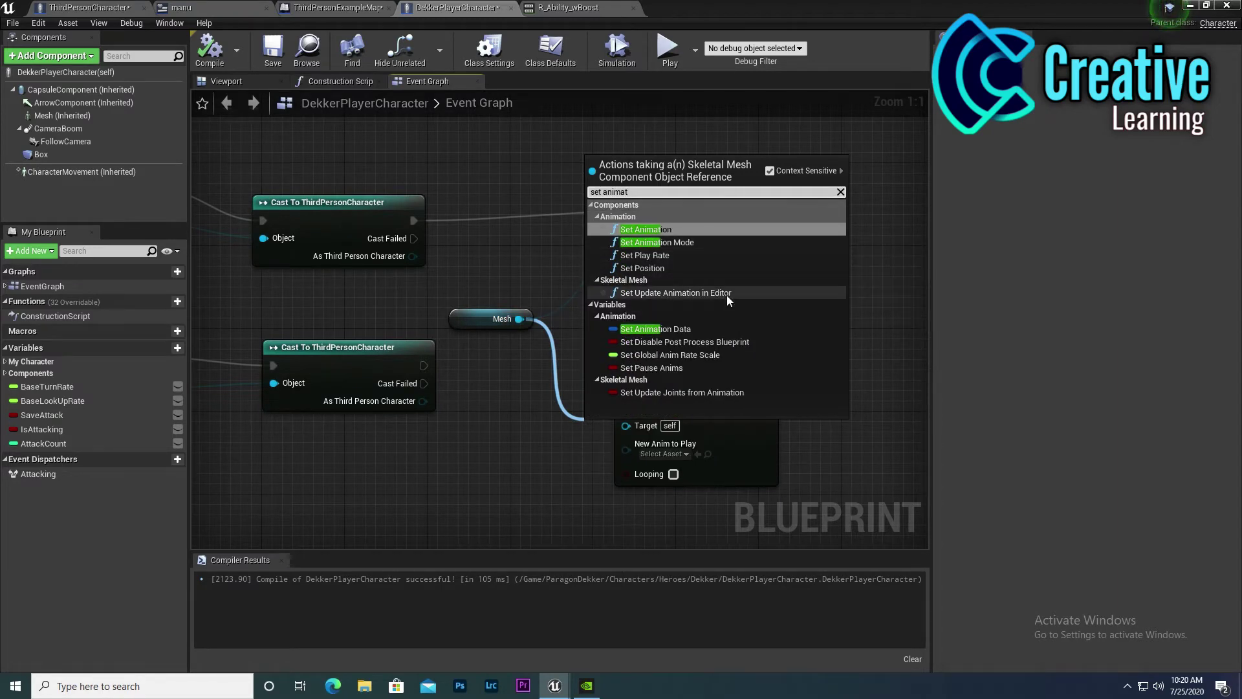
left_click(715, 231)
left_click_drag(727, 411, 903, 390)
right_click_drag(903, 390, 703, 331)
left_click(441, 442)
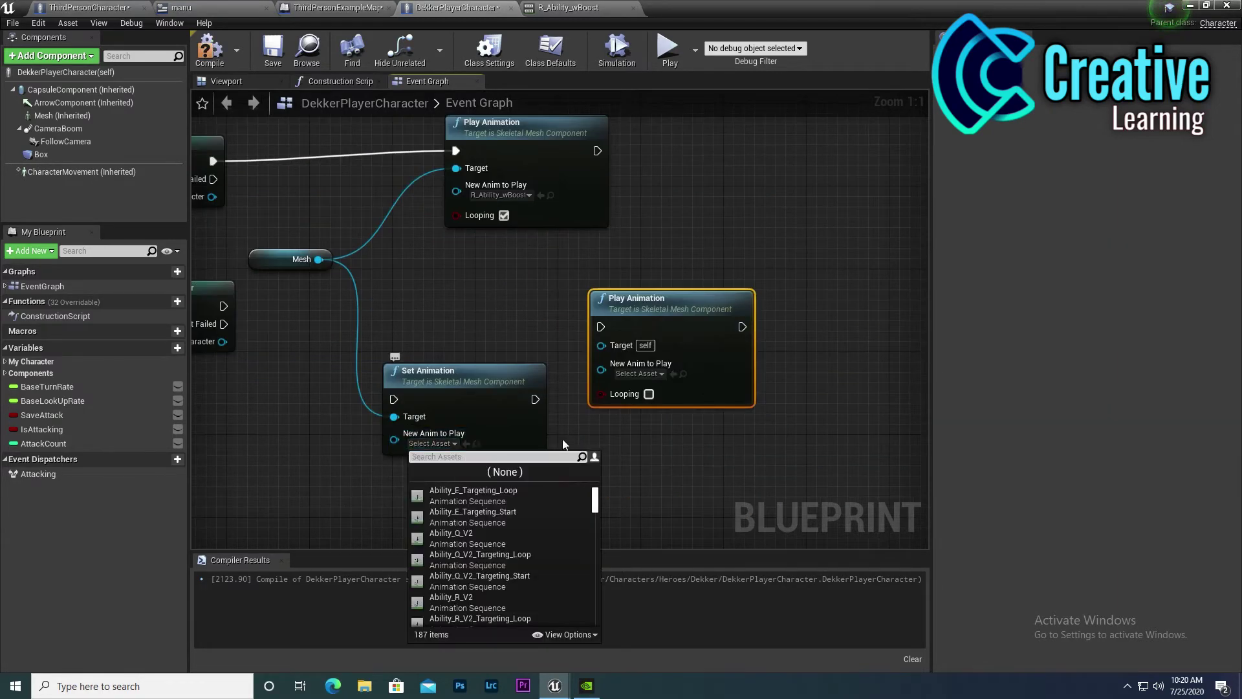
left_click_drag(440, 369, 450, 338)
right_click(478, 356)
left_click(525, 59)
Drive a Mesh Set Animation Mode (Use Animation Blueprint) from the end-overlap Cast; delete spare Play Animation
left_click_drag(319, 259, 441, 292)
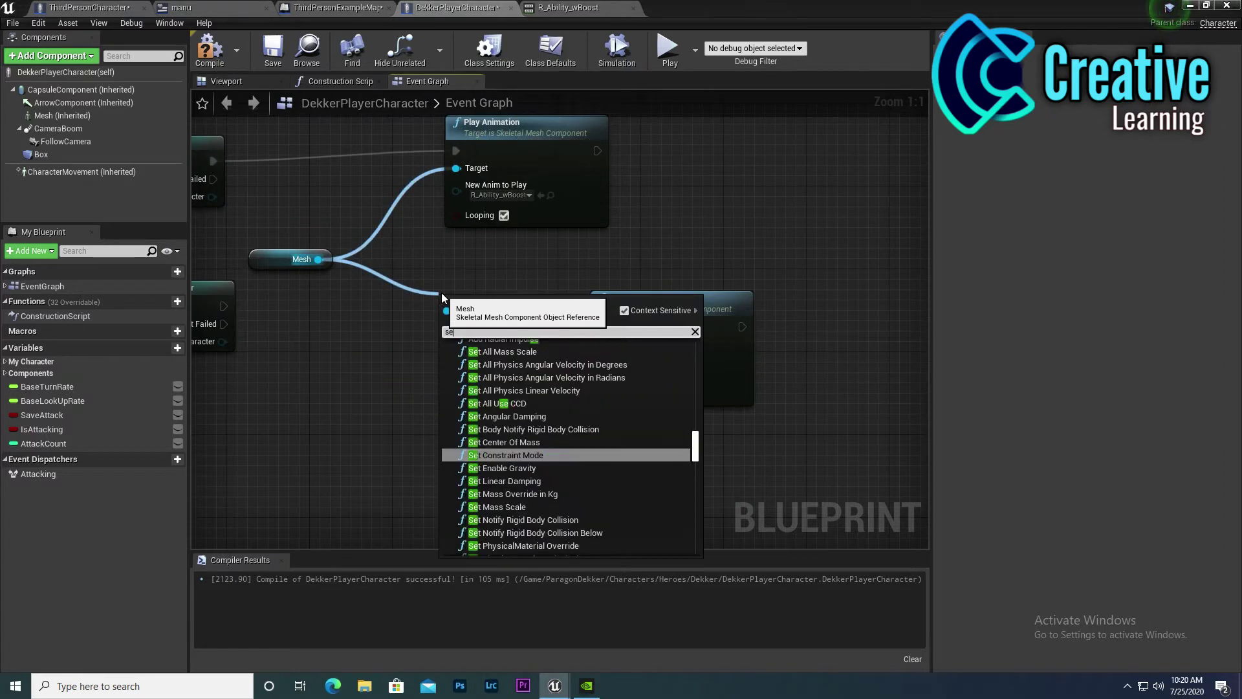
type("set b")
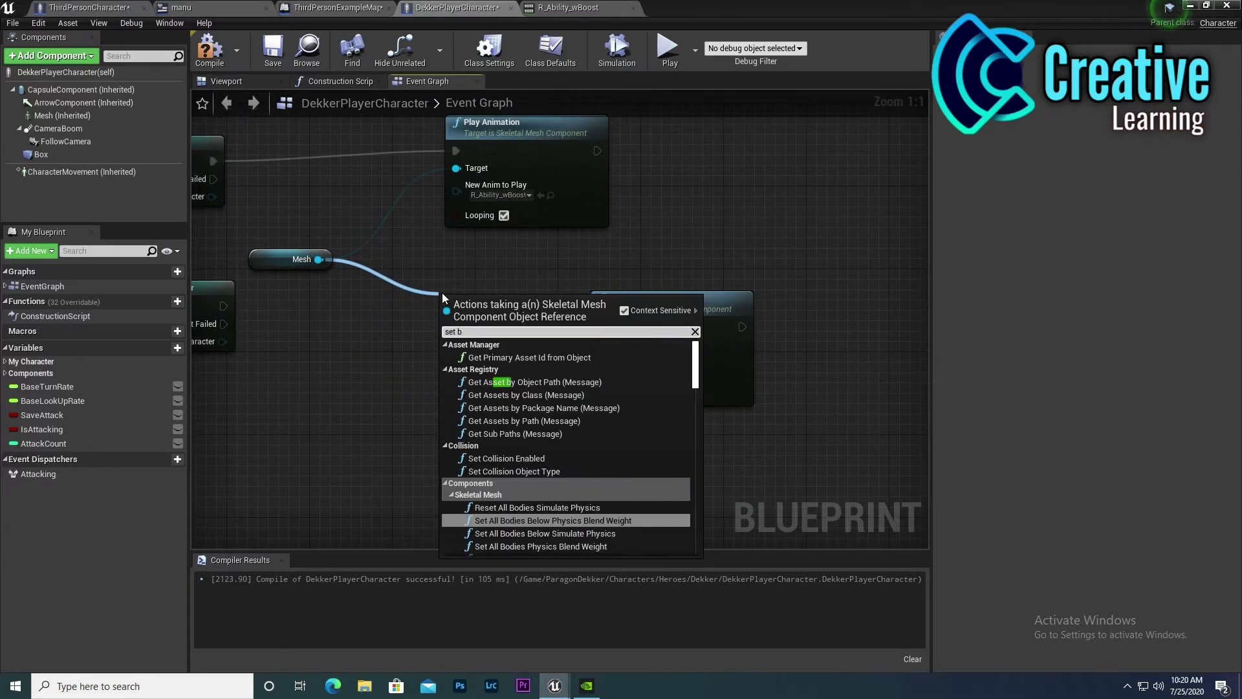
key("BackSpace")
type("anima")
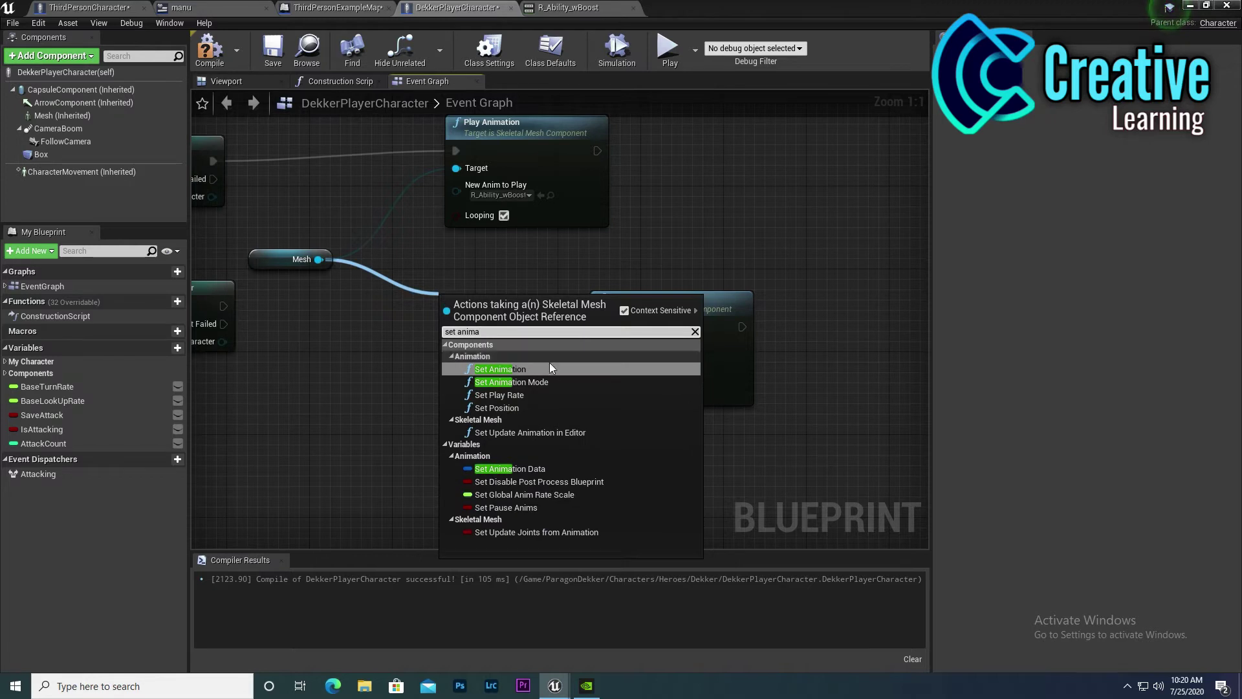
left_click(550, 363)
right_click(743, 315)
left_click(756, 325)
right_click_drag(515, 331, 726, 352)
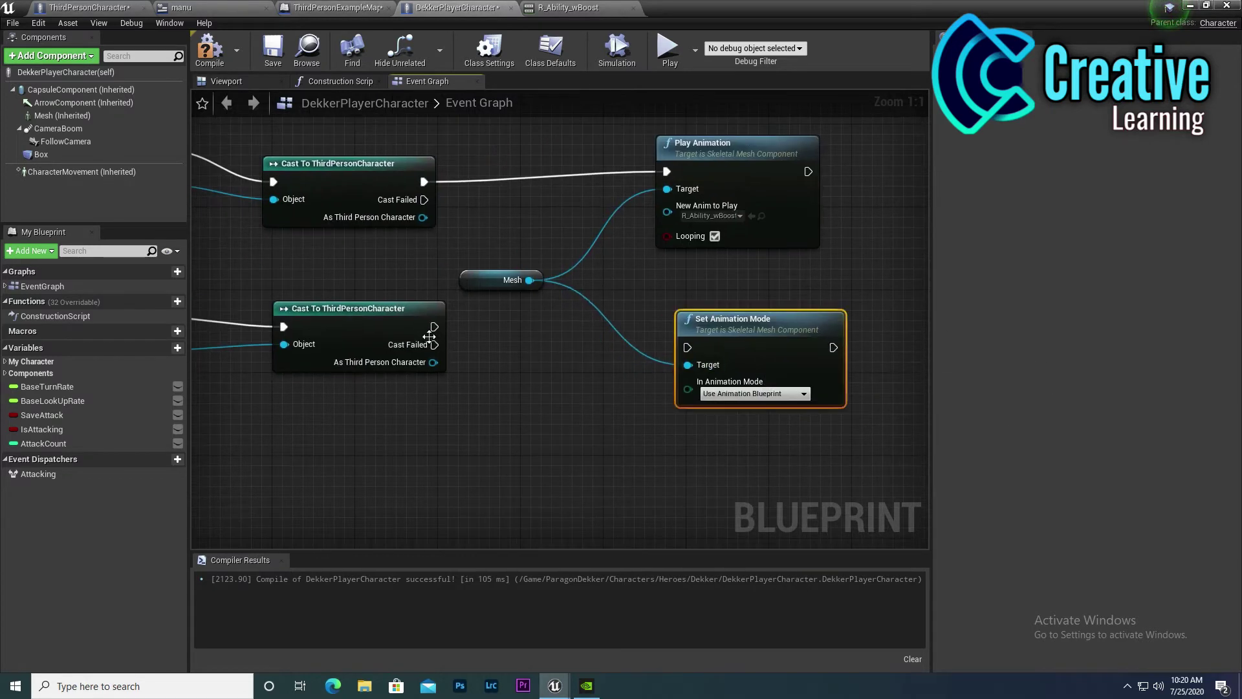
left_click_drag(709, 348, 687, 348)
right_click_drag(738, 396, 584, 403)
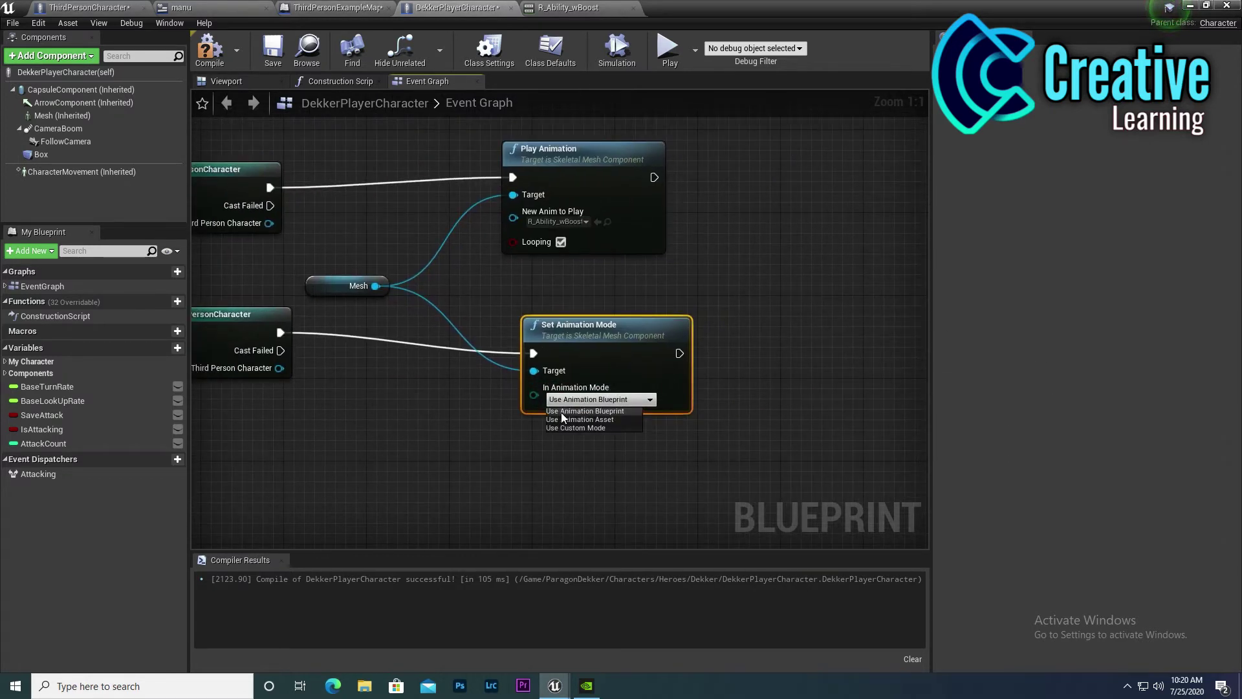
left_click(561, 414)
Select the capsule component and review the overlap, Play Animation and Set Animation Mode nodes
left_click(226, 81)
left_click(81, 89)
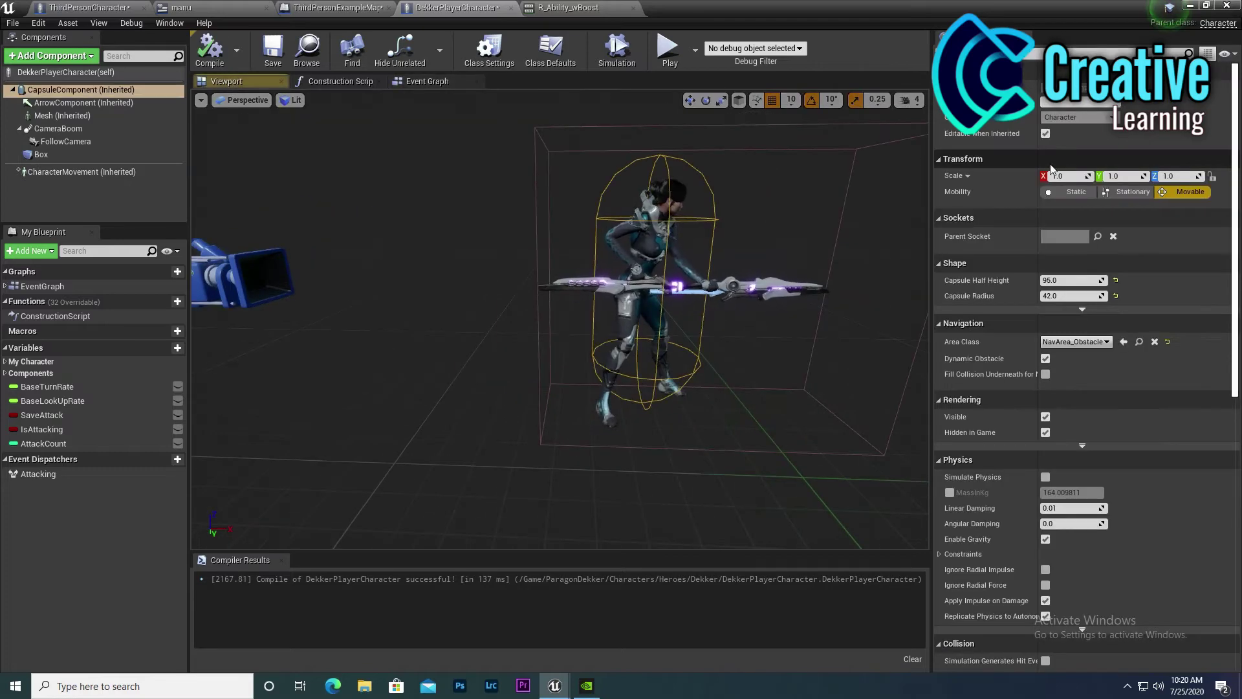
left_click(427, 81)
right_click_drag(492, 212, 826, 366)
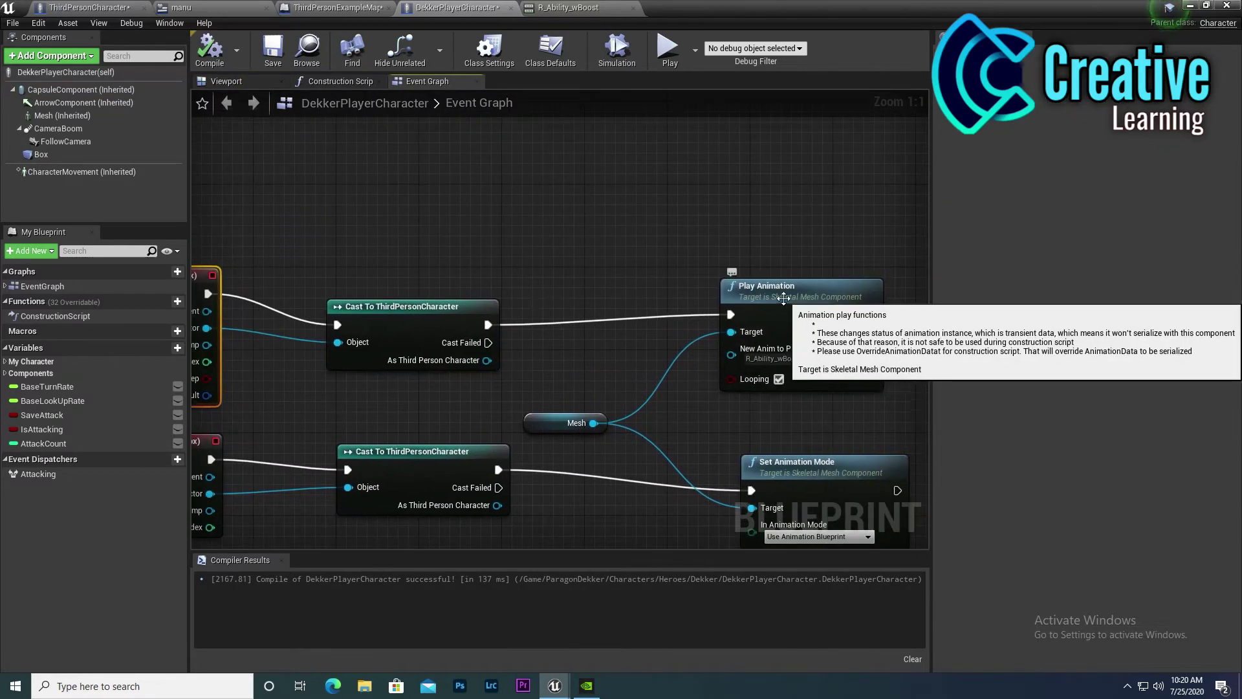
mouse_move(782, 298)
right_mouse_down()
mouse_move(520, 216)
mouse_move(758, 214)
right_mouse_up()
scroll(391, 349, "down", 1)
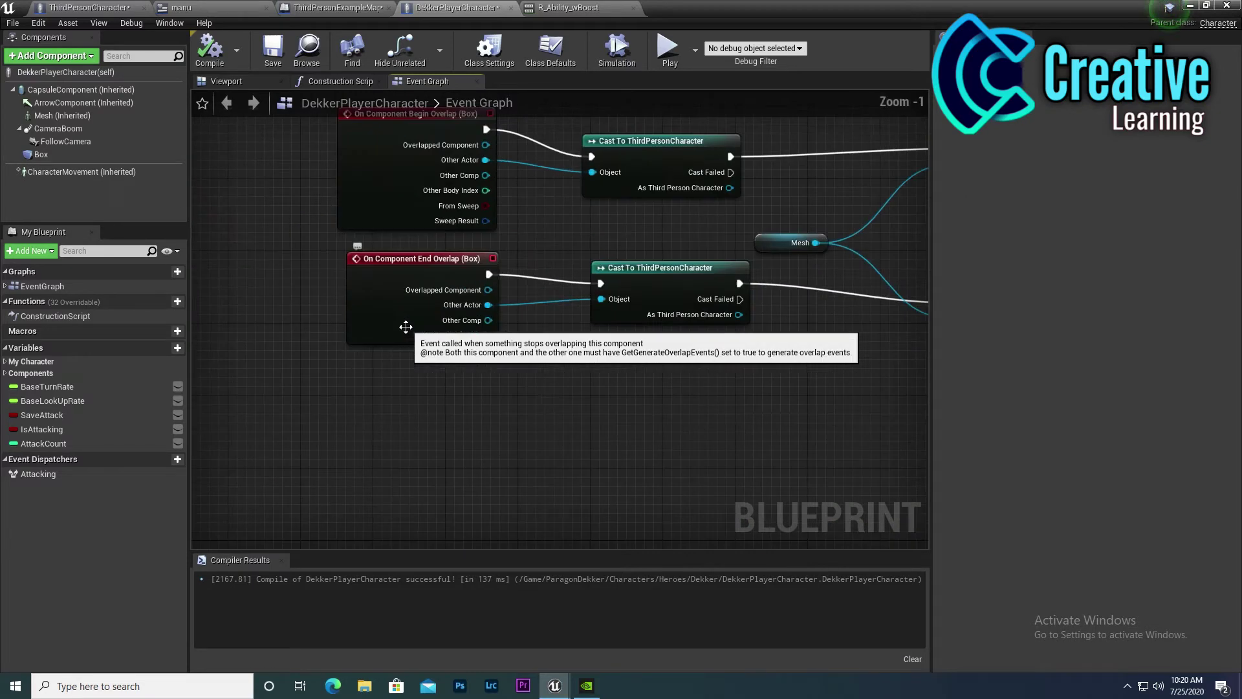
mouse_move(390, 350)
right_mouse_down()
mouse_move(213, 337)
mouse_move(556, 349)
right_mouse_up()
scroll(556, 350, "up", 1)
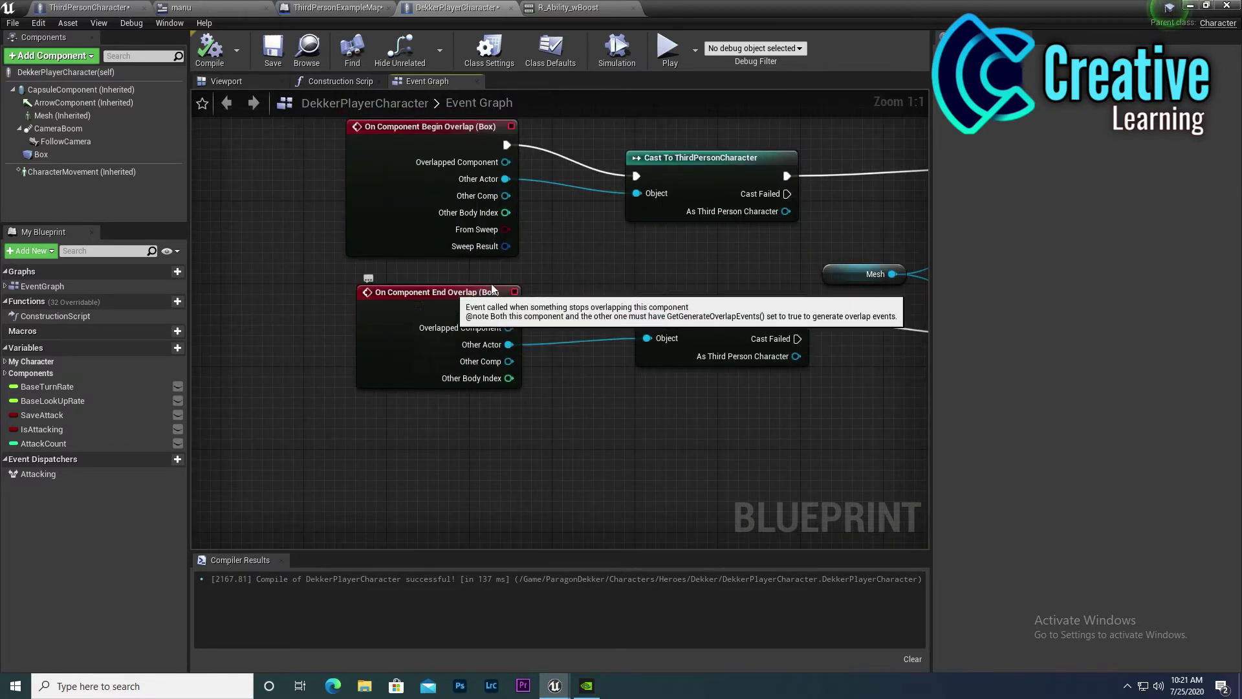
right_click_drag(906, 343, 618, 360)
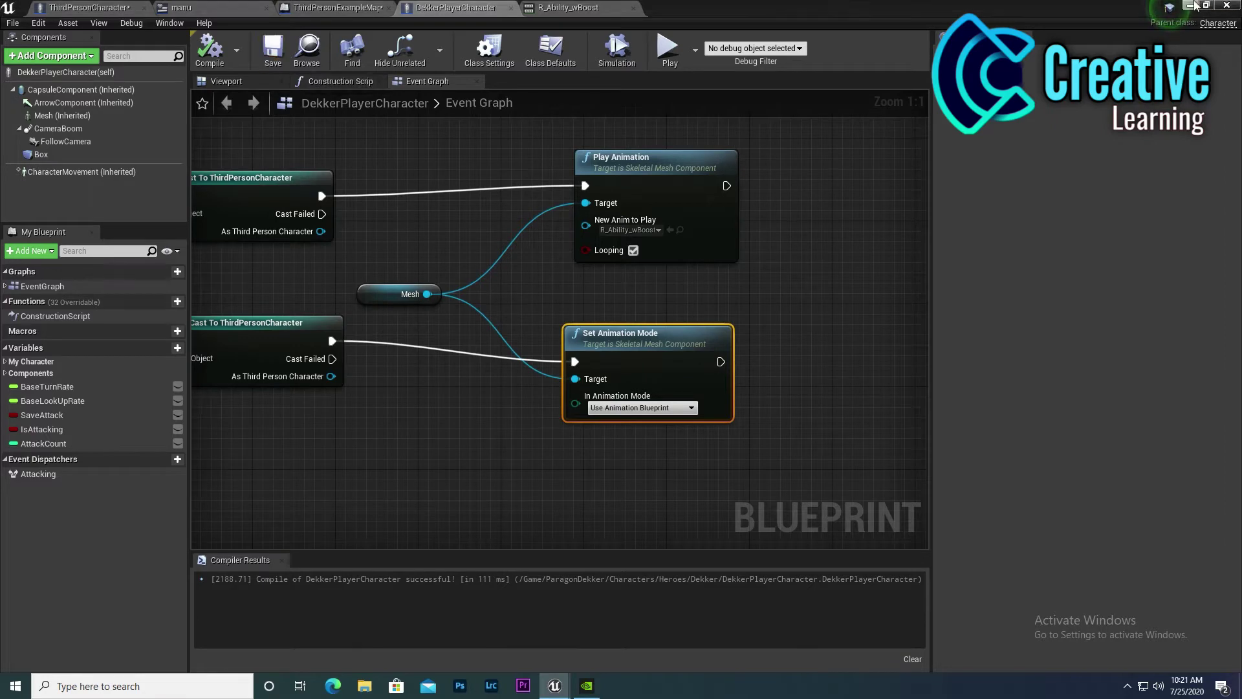
Play the level to test the ability animation, then stop with Esc
left_click(1190, 5)
left_click(762, 44)
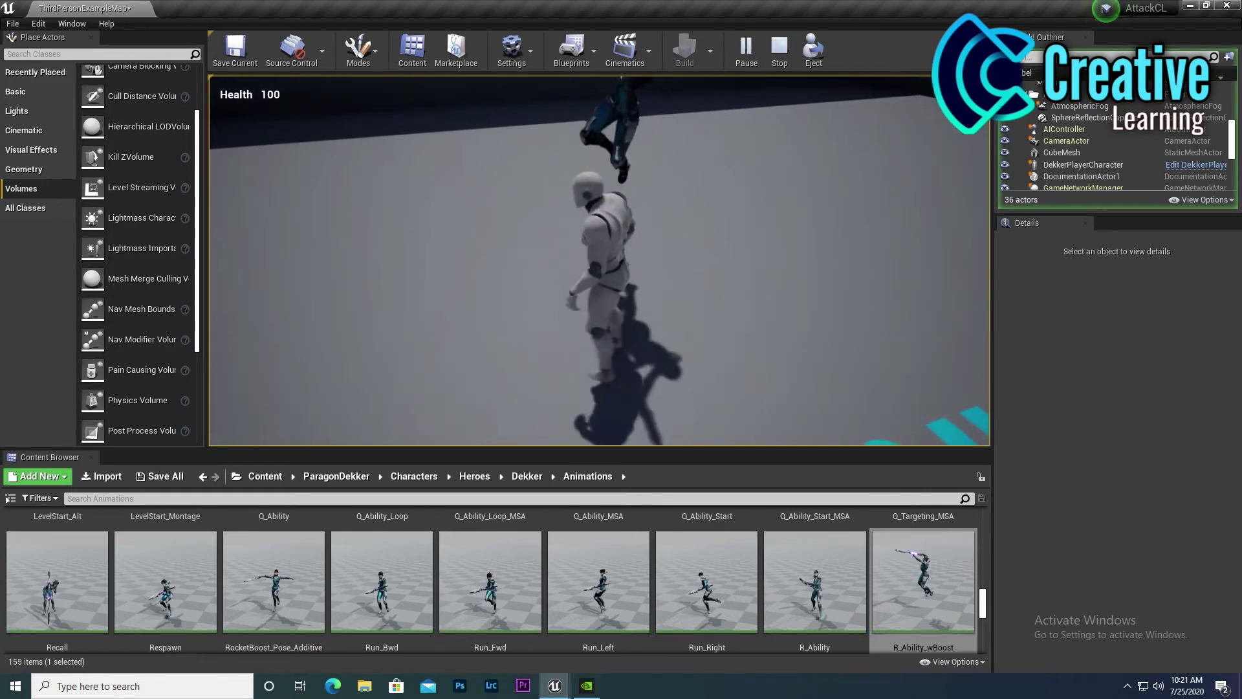
key("Escape")
Add a Pawn Sensing component to the Dekker blueprint
left_click(542, 680)
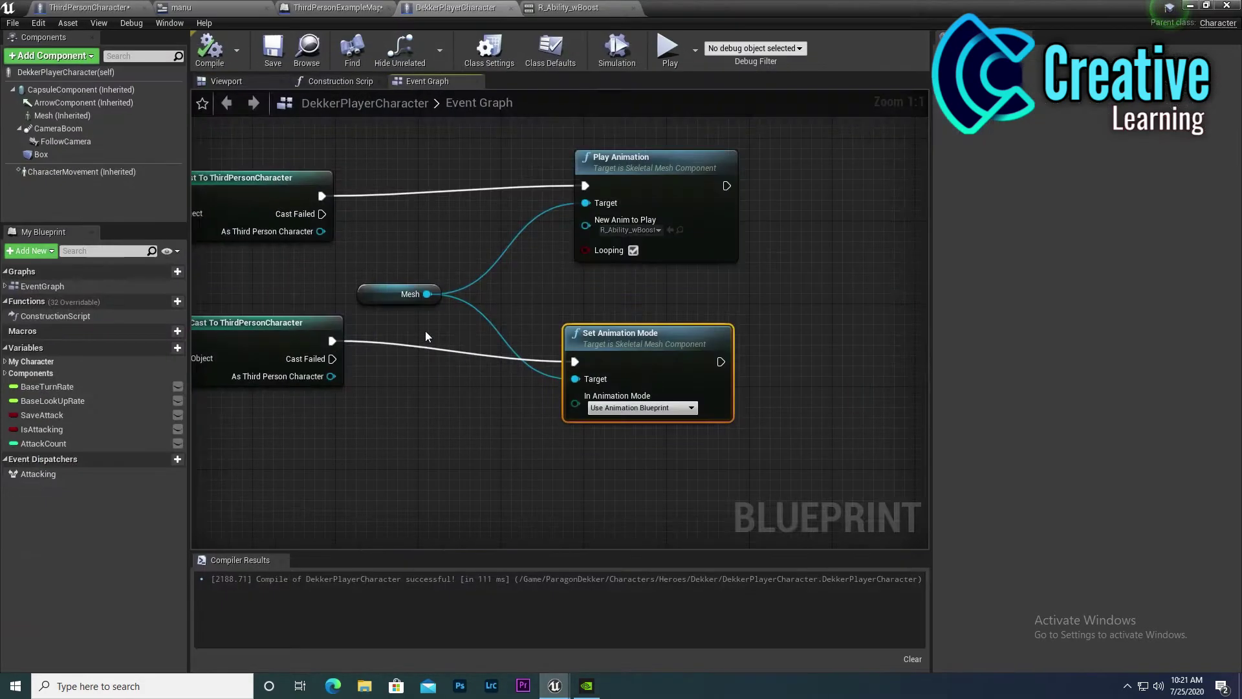
left_click(51, 56)
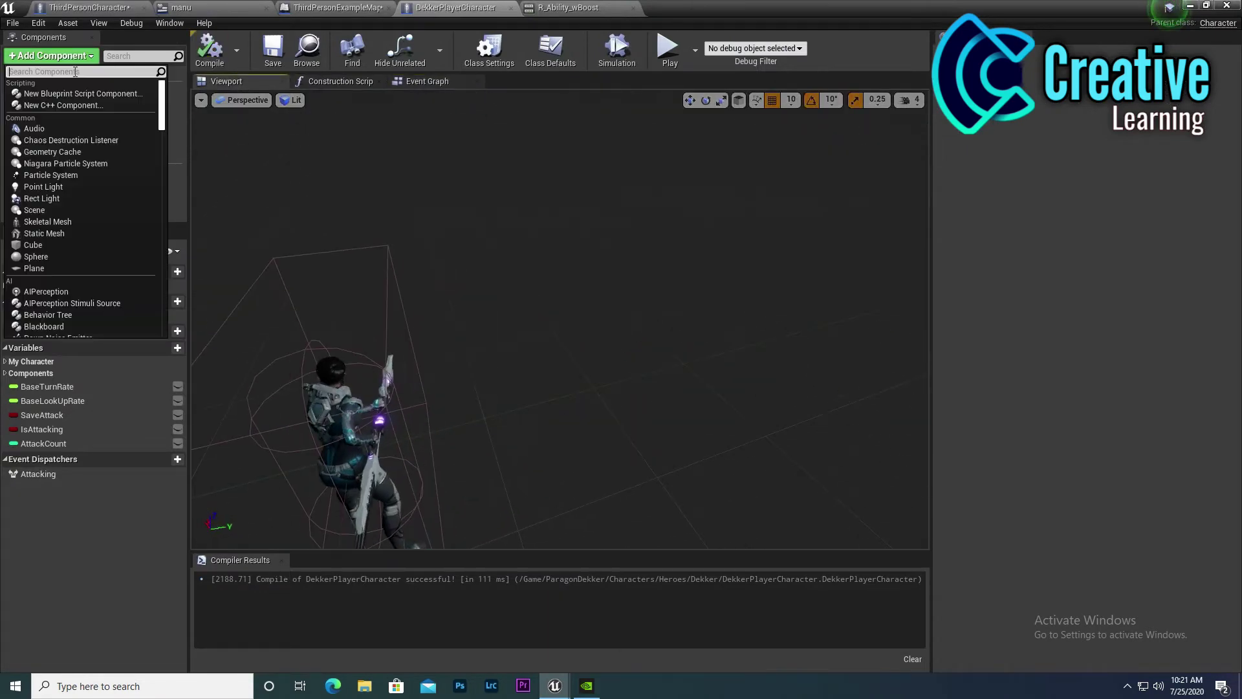
type("se")
left_click(82, 106)
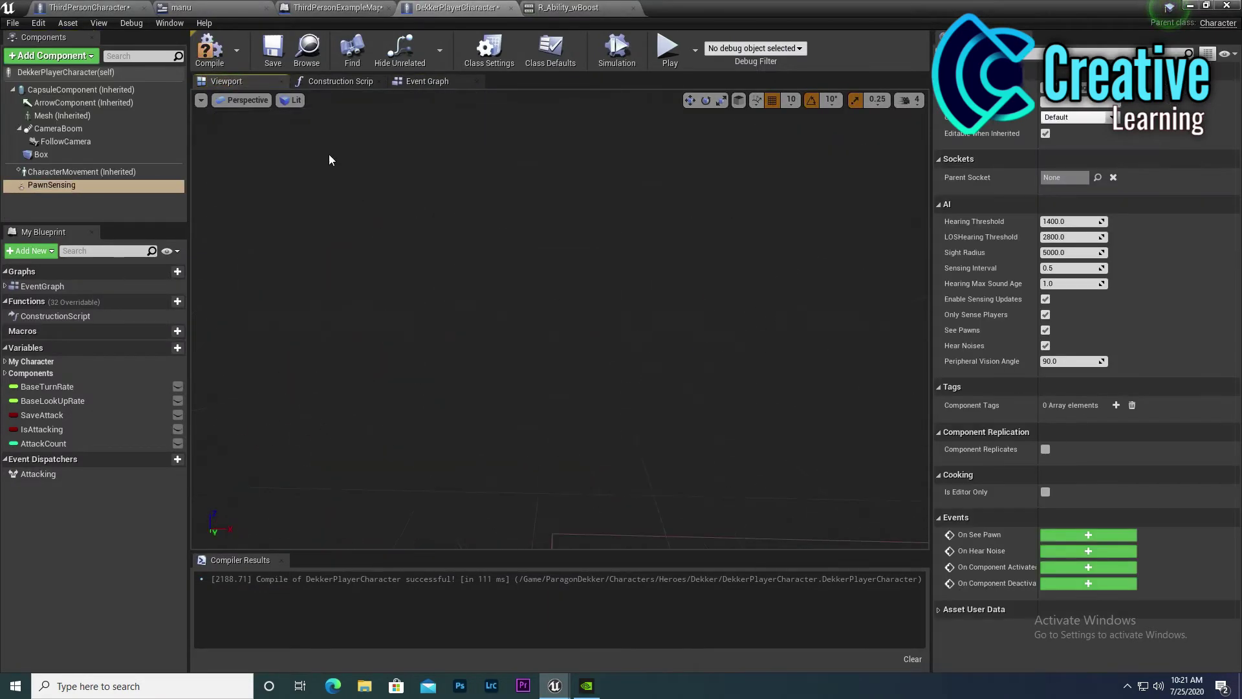
Add an On See Pawn event that casts the seen pawn to ThirdPersonCharacter
left_click(427, 81)
right_click_drag(560, 193, 551, 250)
right_click(551, 250)
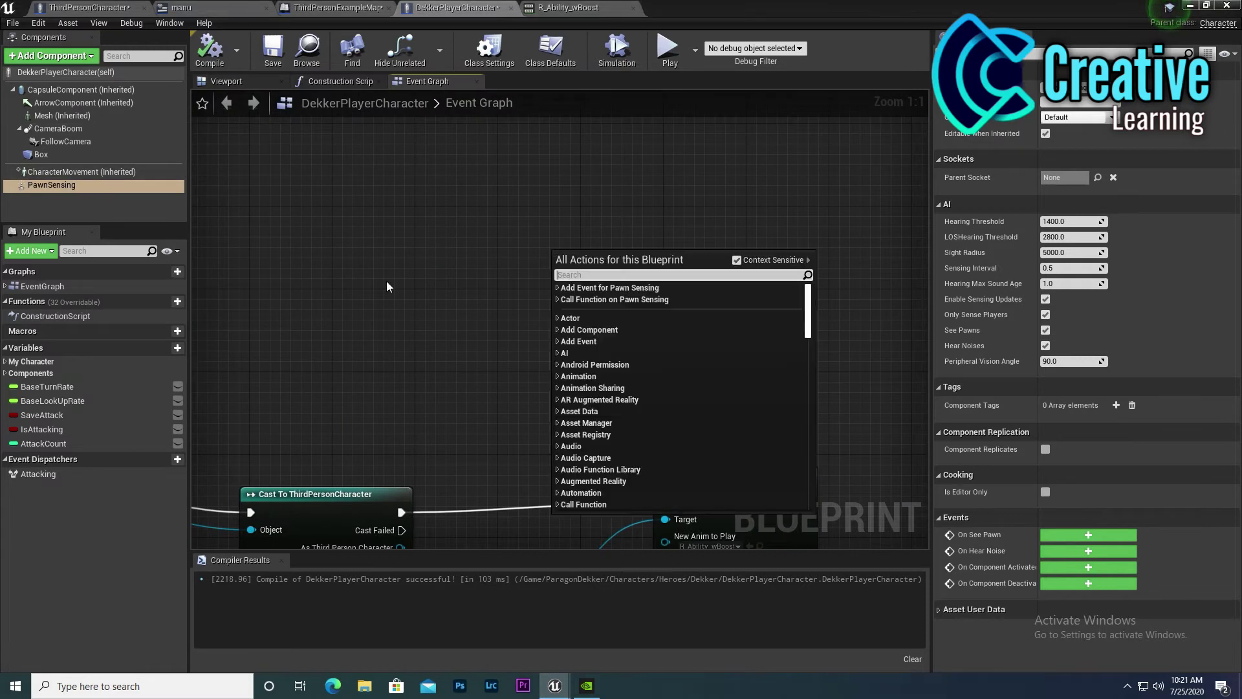
left_click(560, 288)
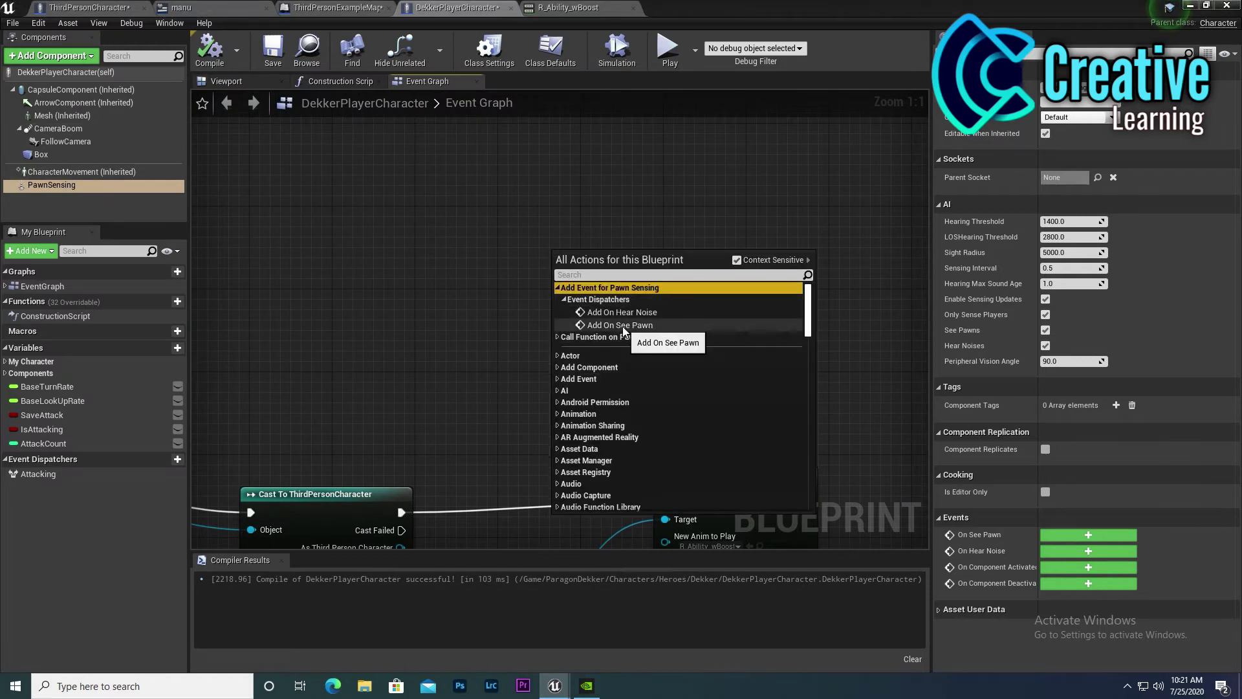
left_click(615, 325)
right_click(483, 320)
left_click(390, 239)
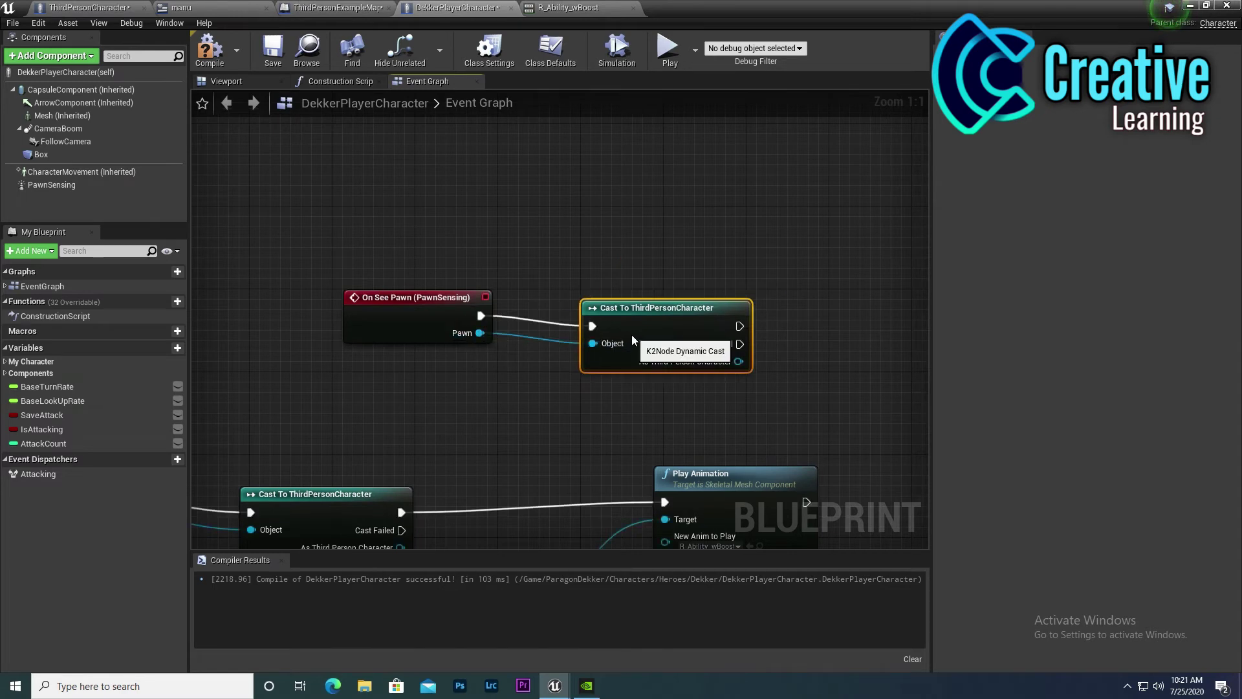
Feed the cast into AI MoveTo with Self as Pawn and the character as Target Actor, then compile
right_click_drag(633, 341, 398, 281)
left_click_drag(506, 267, 669, 281)
type("ai")
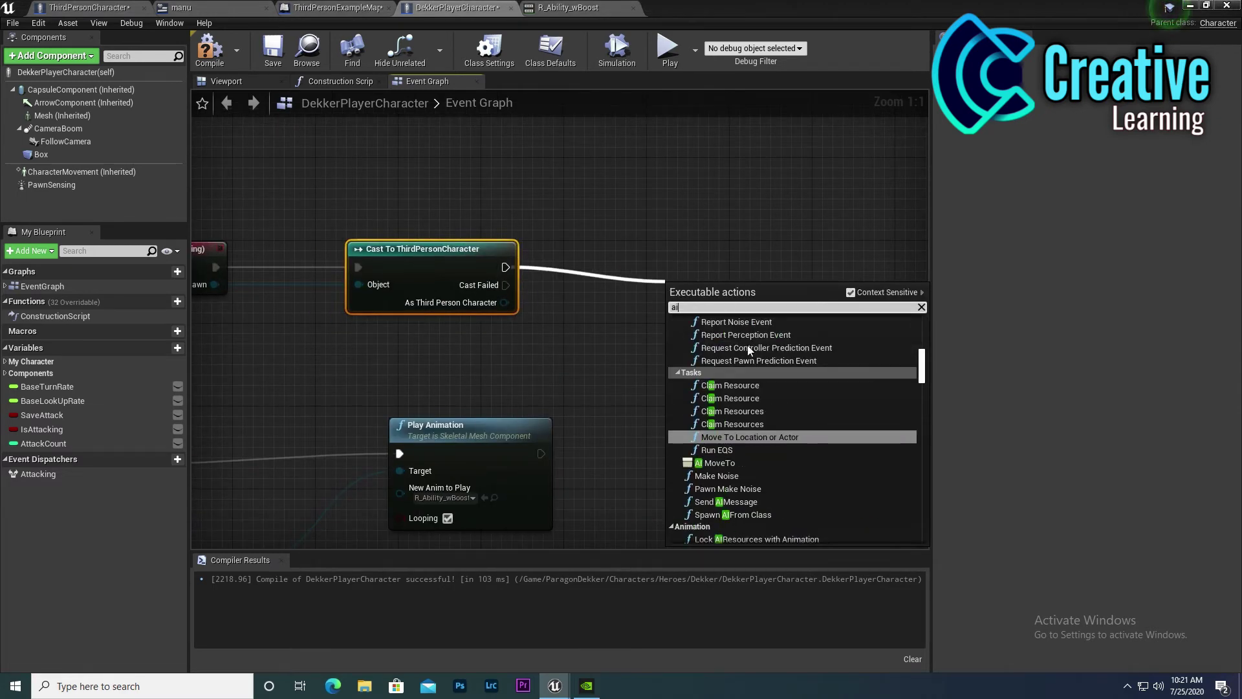
left_click(718, 463)
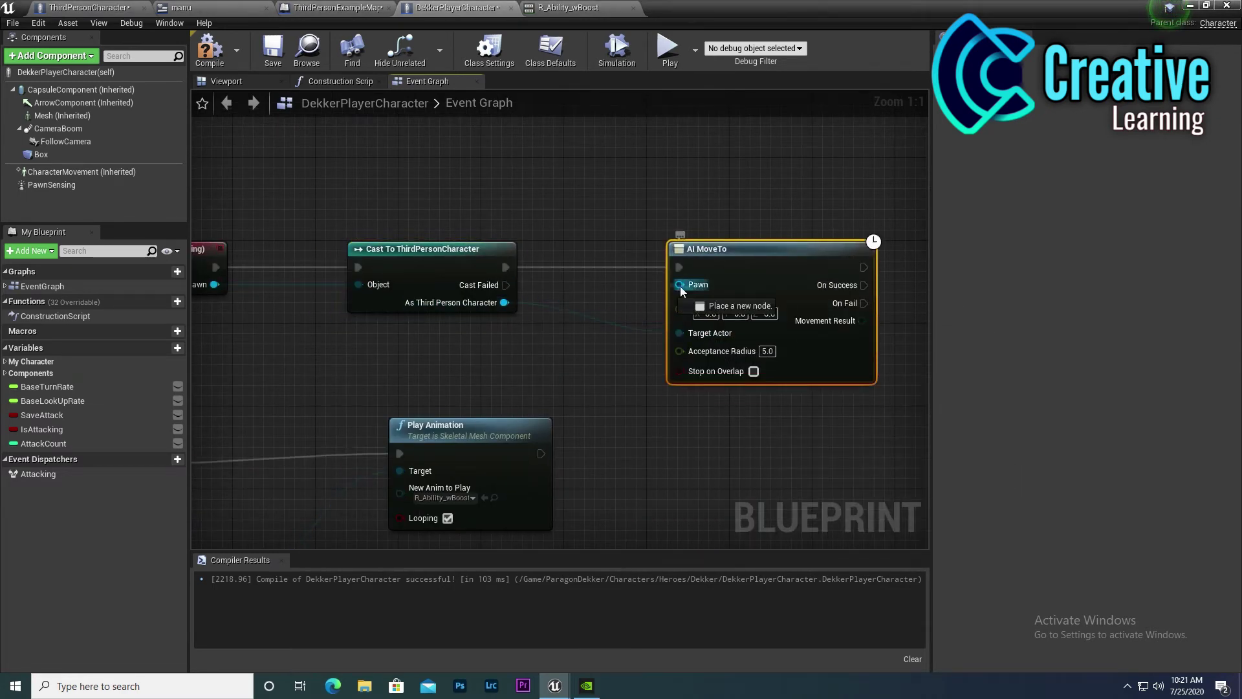
left_click_drag(681, 290, 496, 135)
type("self")
key("Return")
right_click_drag(528, 216, 592, 285)
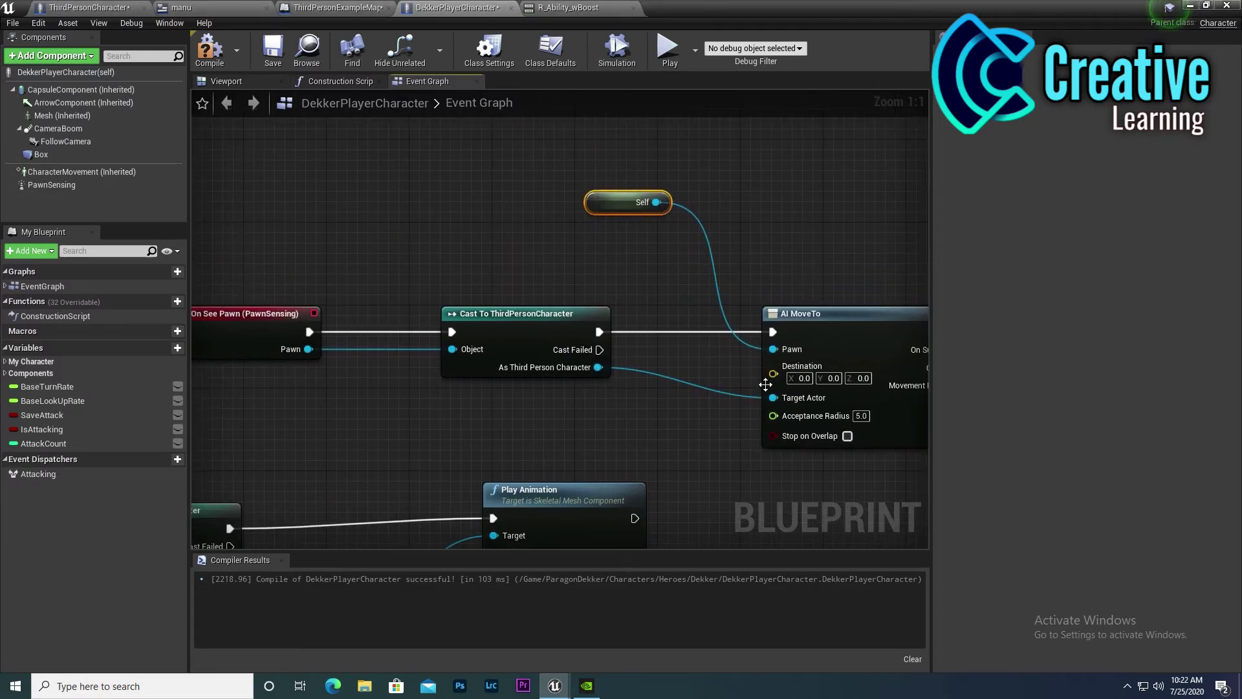
scroll(472, 238, "down", 4)
scroll(474, 243, "up", 4)
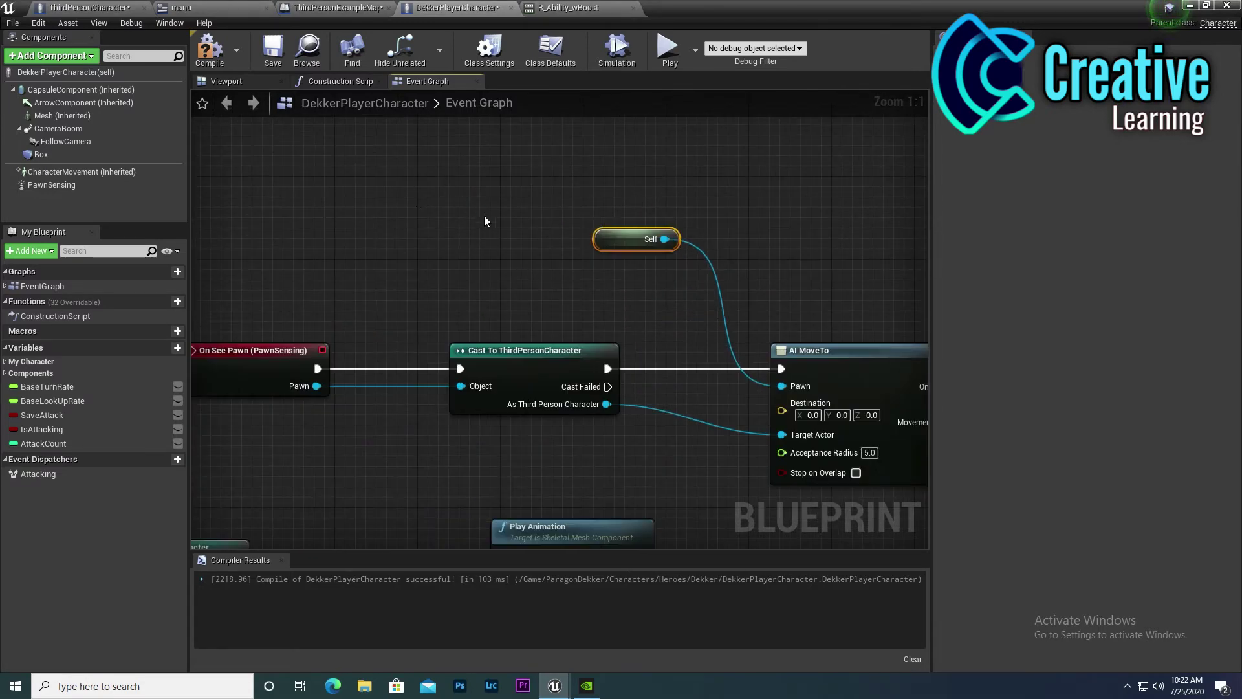
left_click(206, 49)
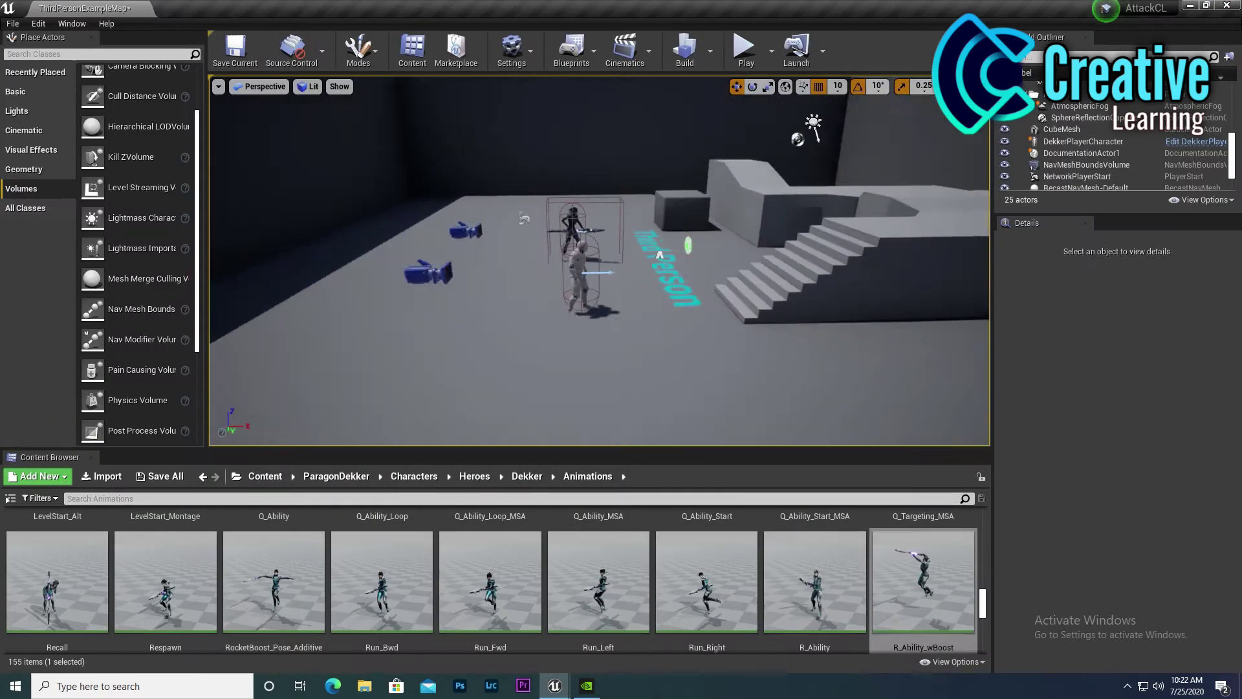
left_click(746, 52)
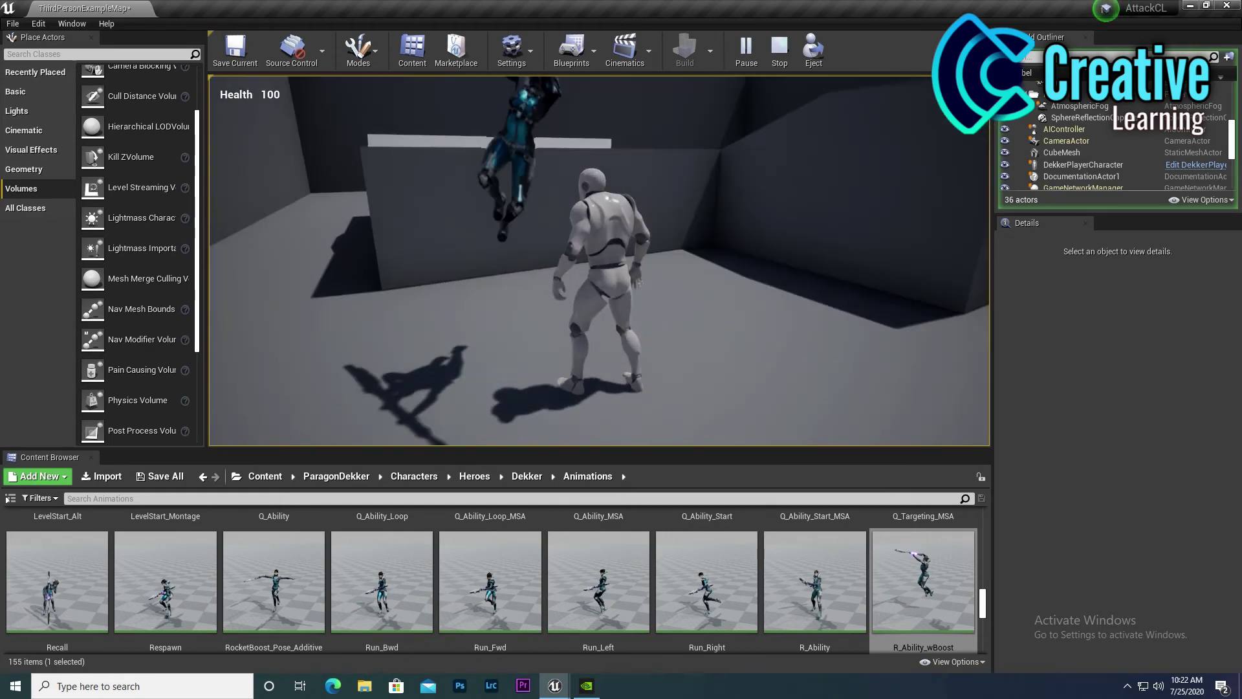
key("Escape")
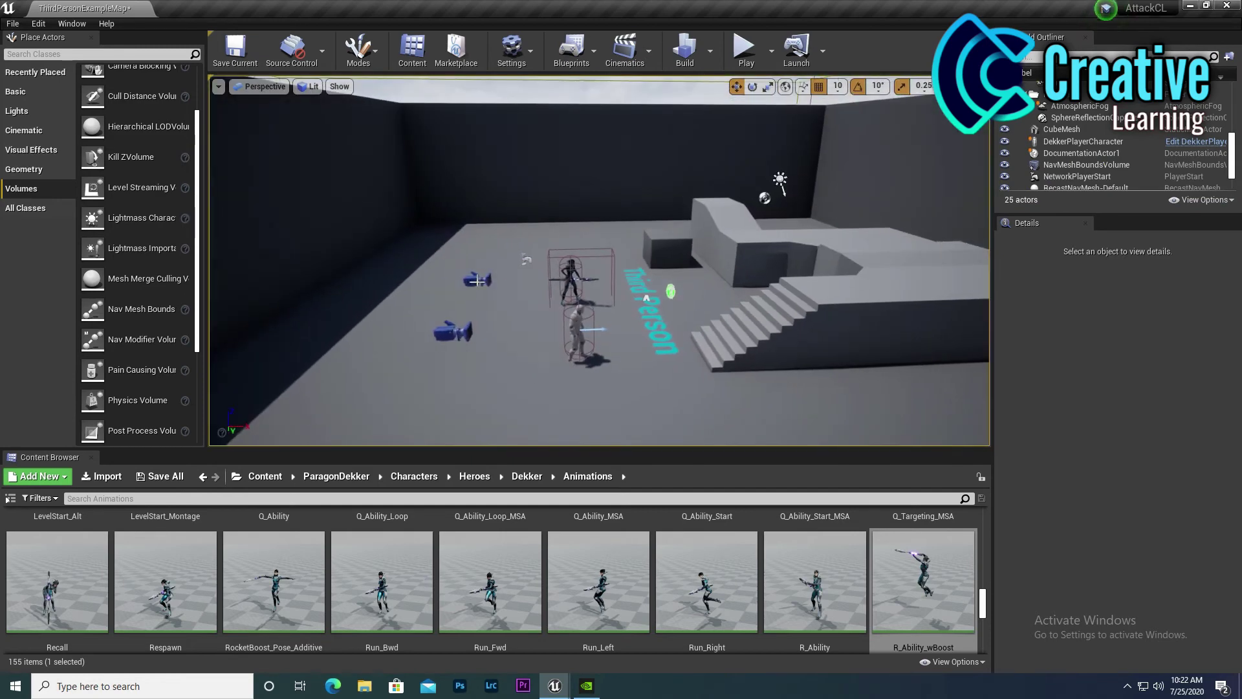
left_click(586, 321)
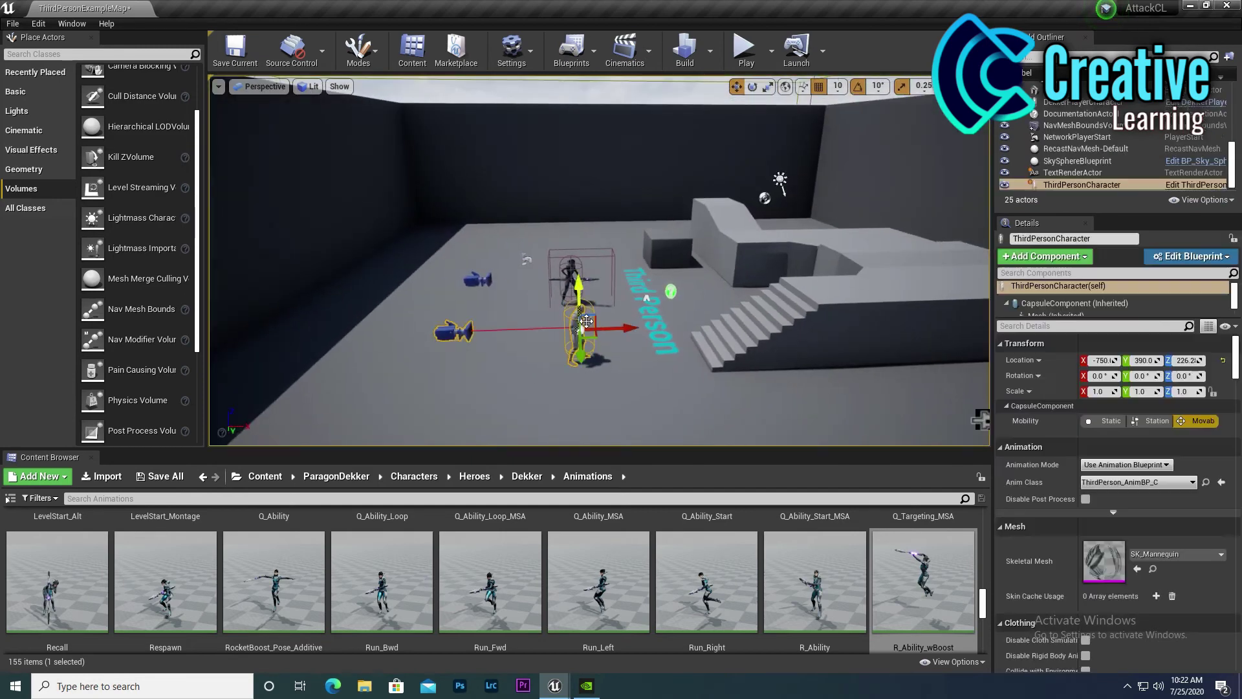
left_click(753, 59)
Restart the play session and switch the game to fullscreen with F11
key("F11")
key("Escape")
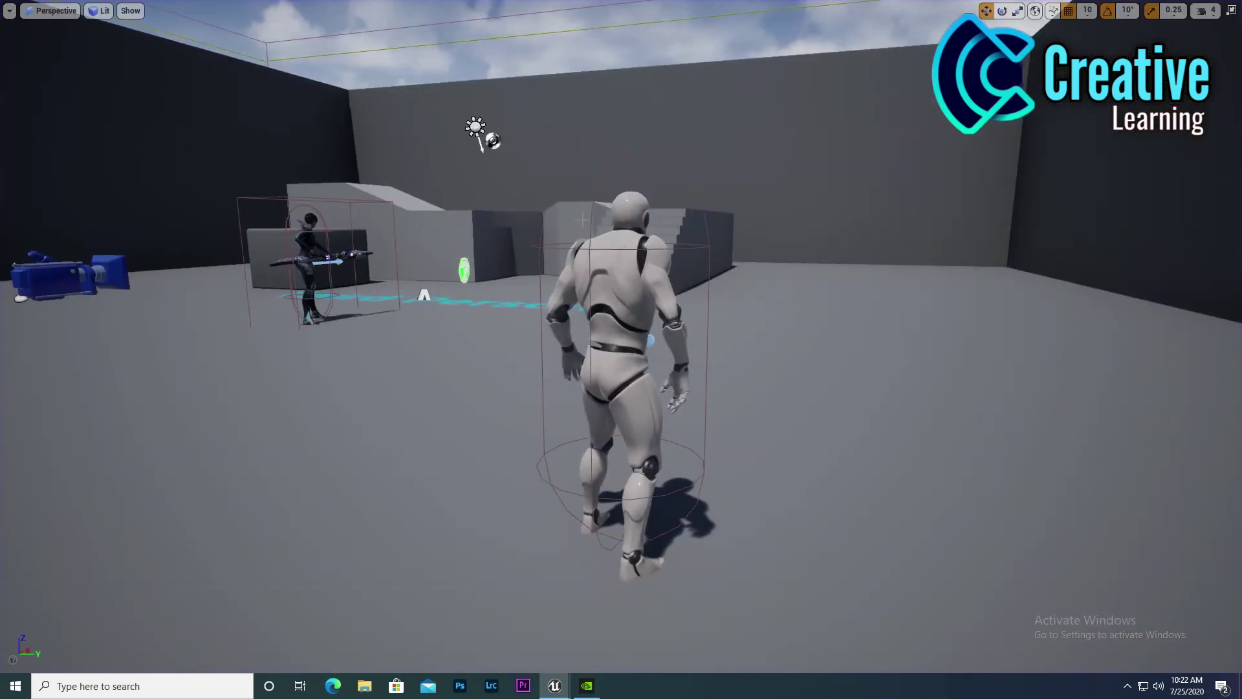
key("F11")
left_click(746, 50)
key("F11")
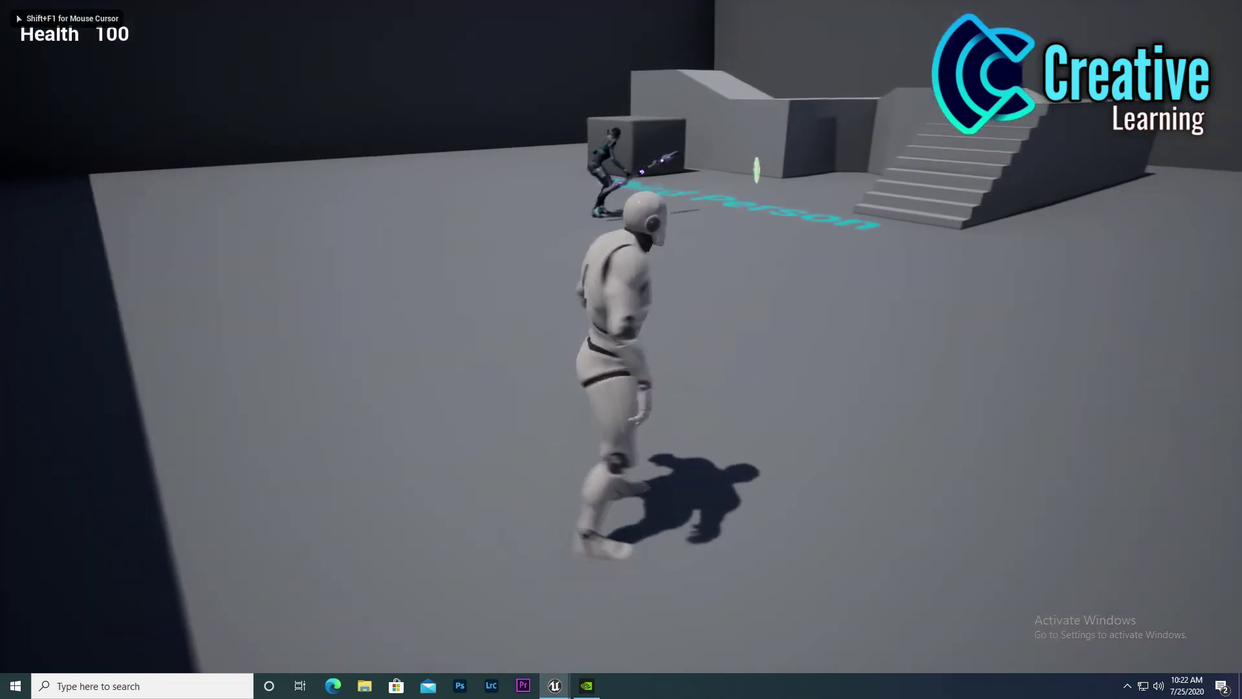
Run and jump the mannequin around the stairs with W and Space while Dekker chases it
key("w")
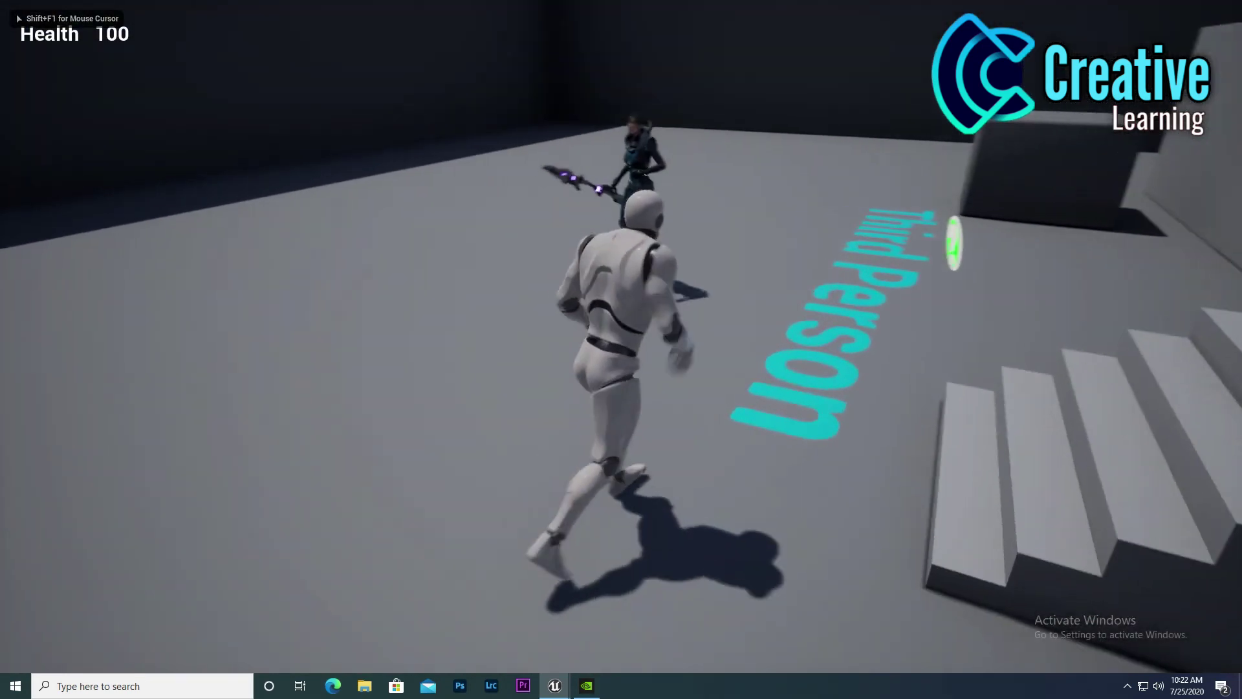
key("w")
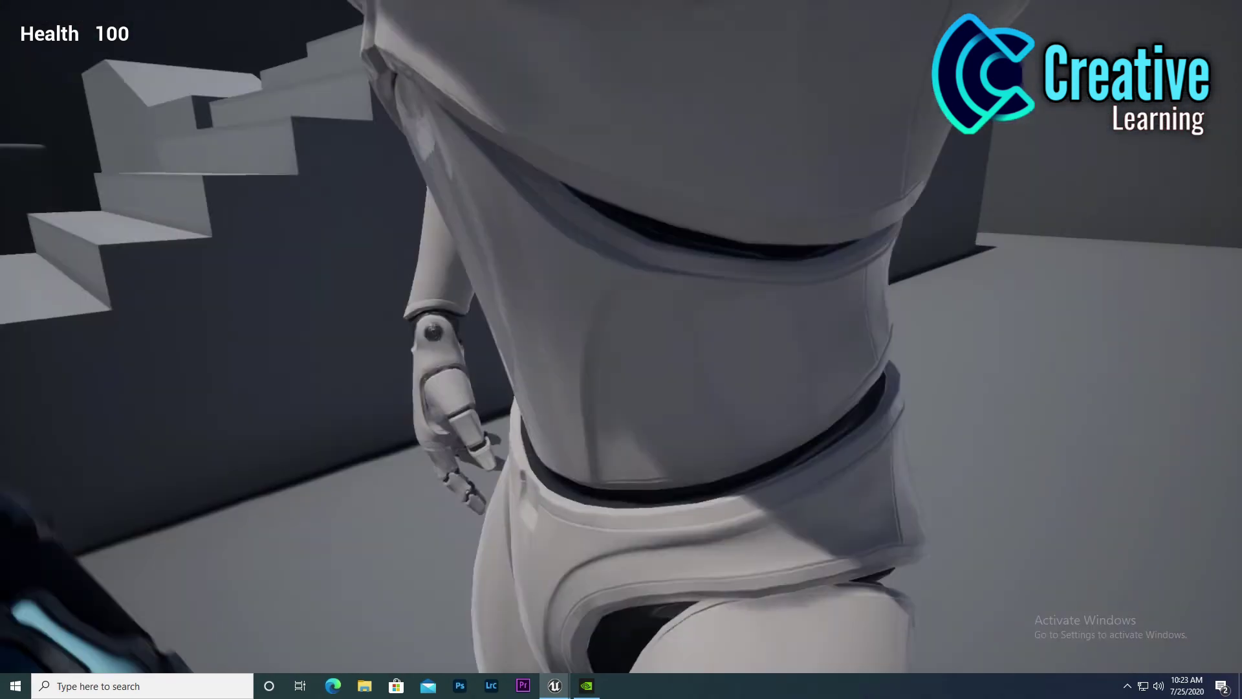
key("w")
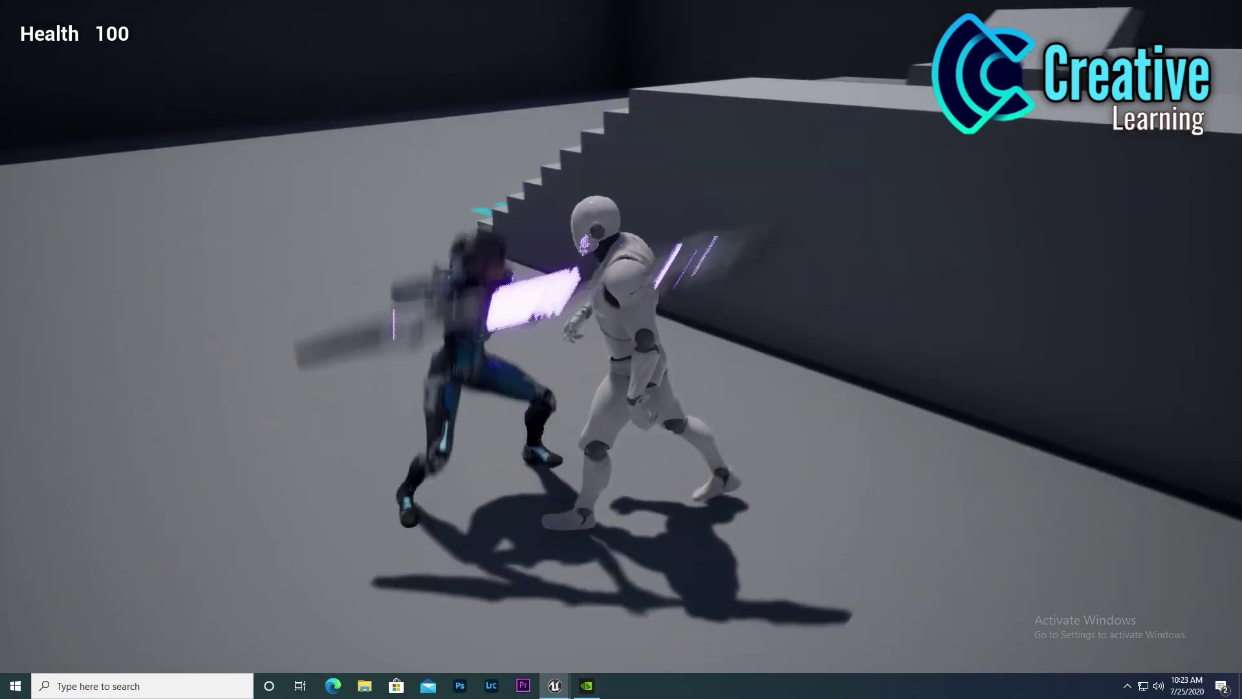
key("w")
key("space")
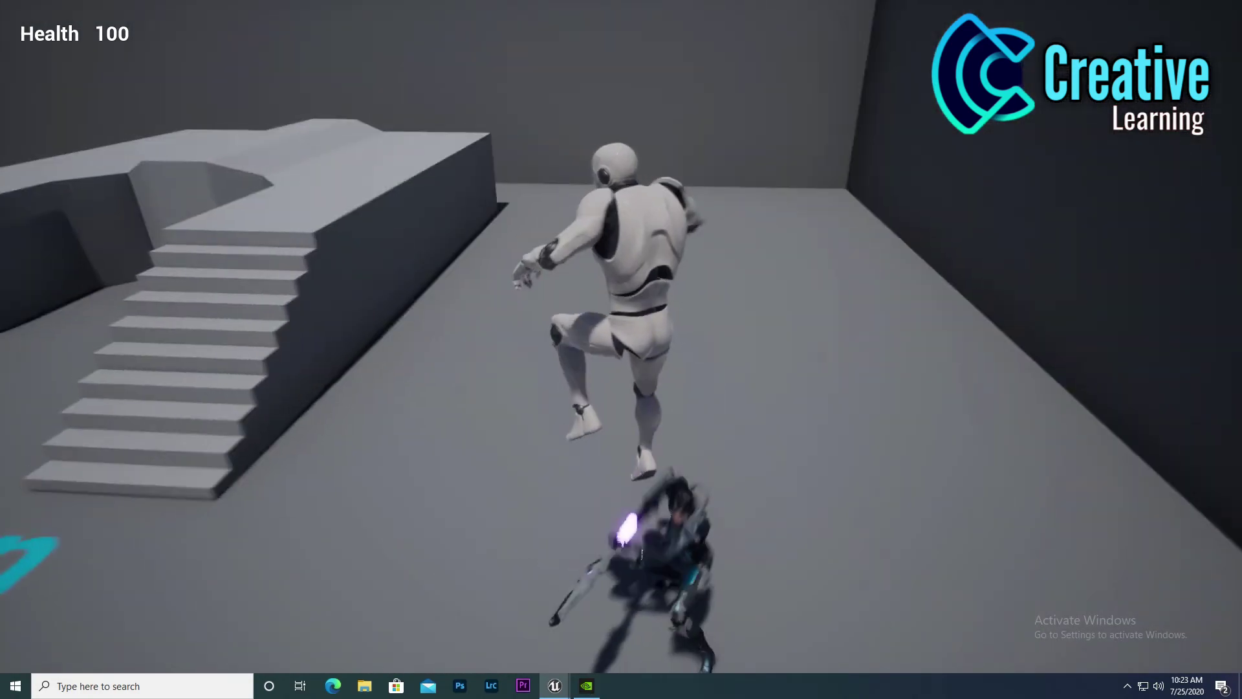
key("w")
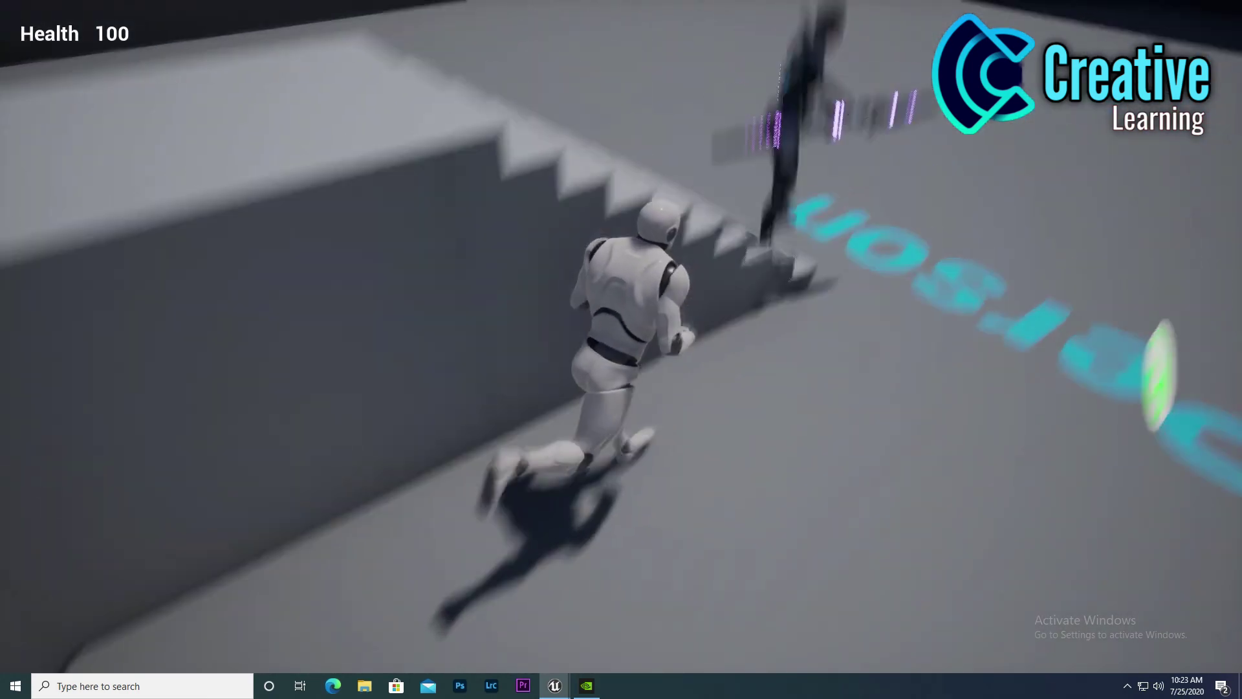
key("space")
key("w")
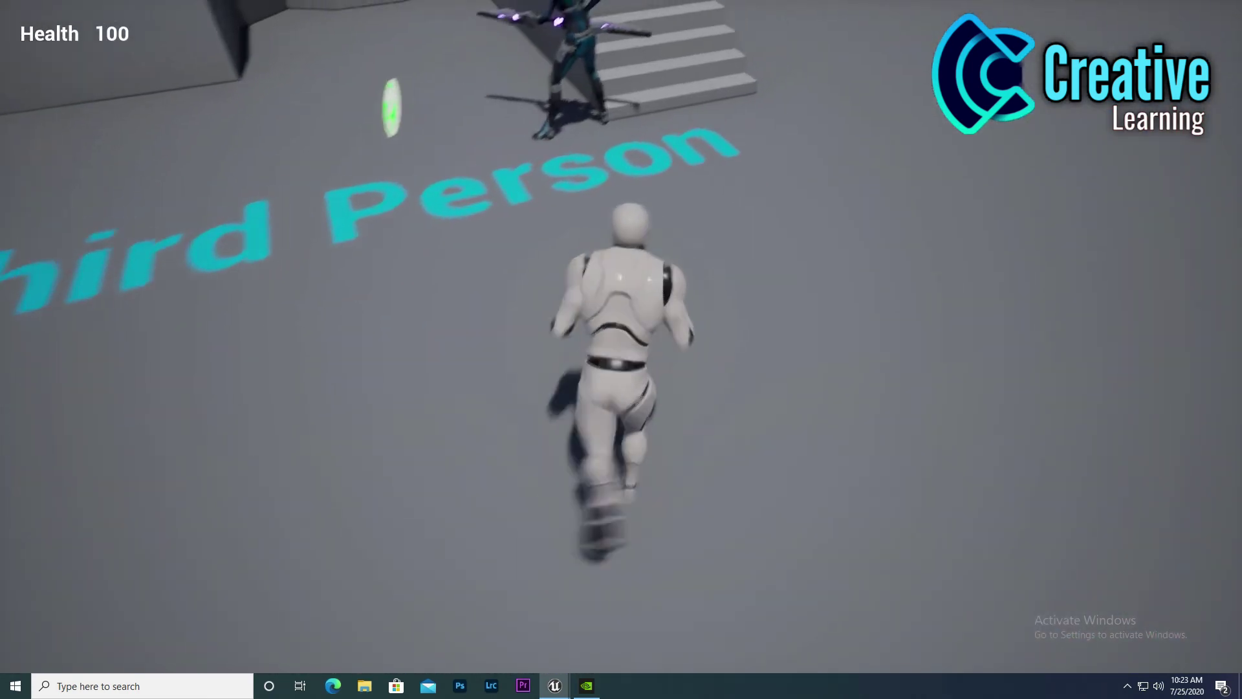
key("w")
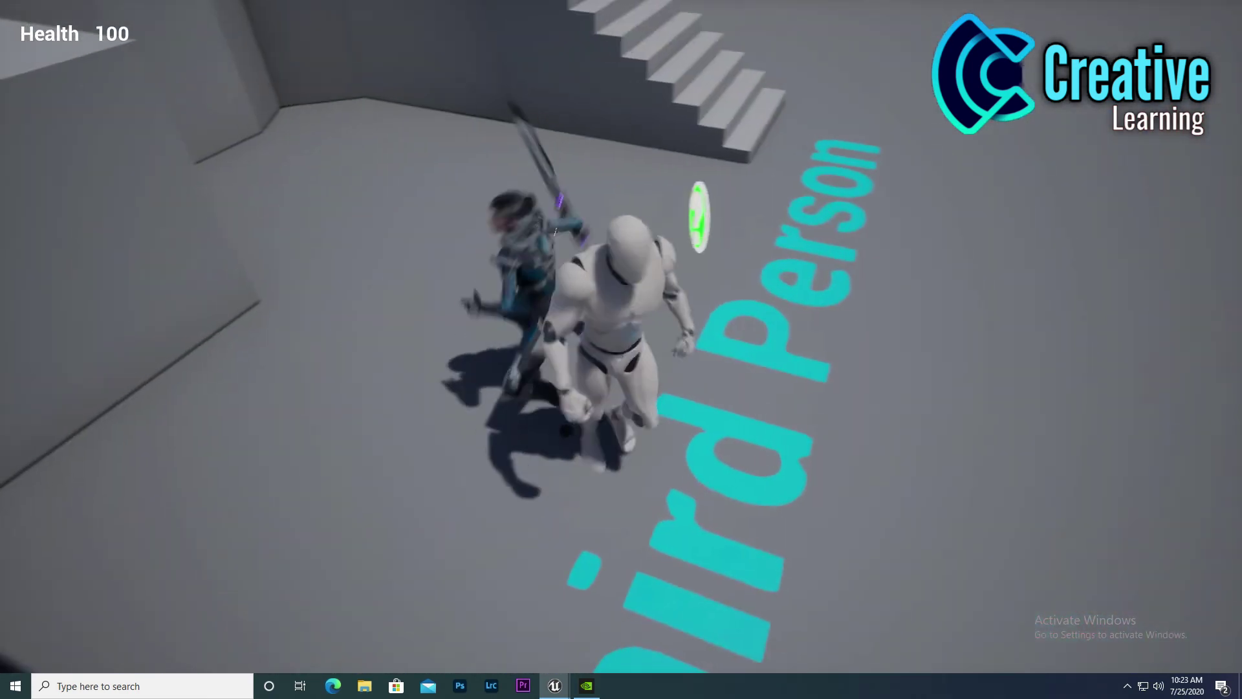